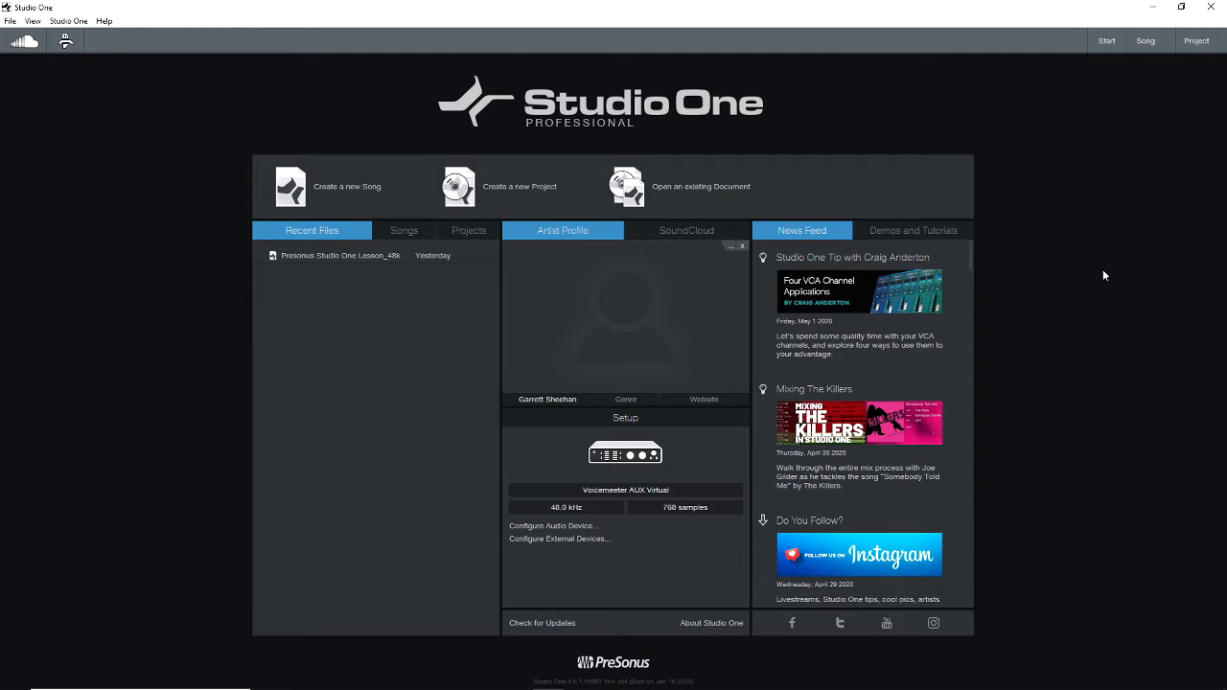
Open the recent song "Presonus Studio One Lesson_48k" and play back its audio track
left_click(332, 260)
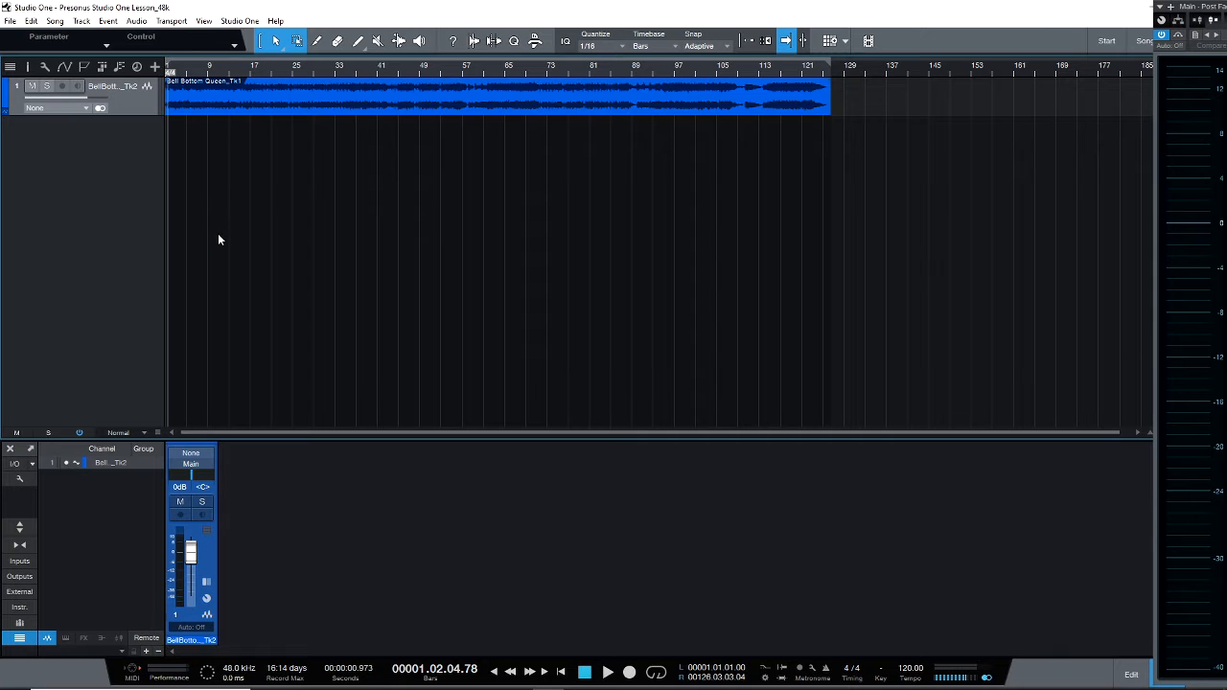
key("space")
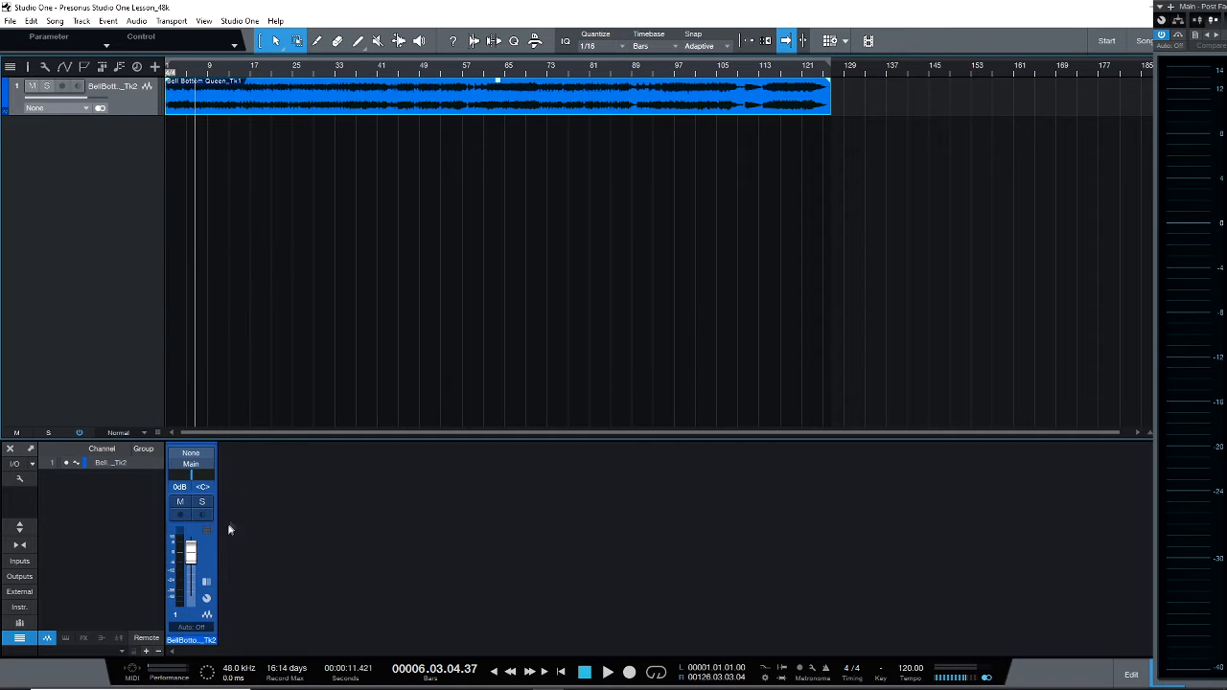
Expand the track's mixer channel and insert the PreSonus Chorus effect on it
left_click(206, 583)
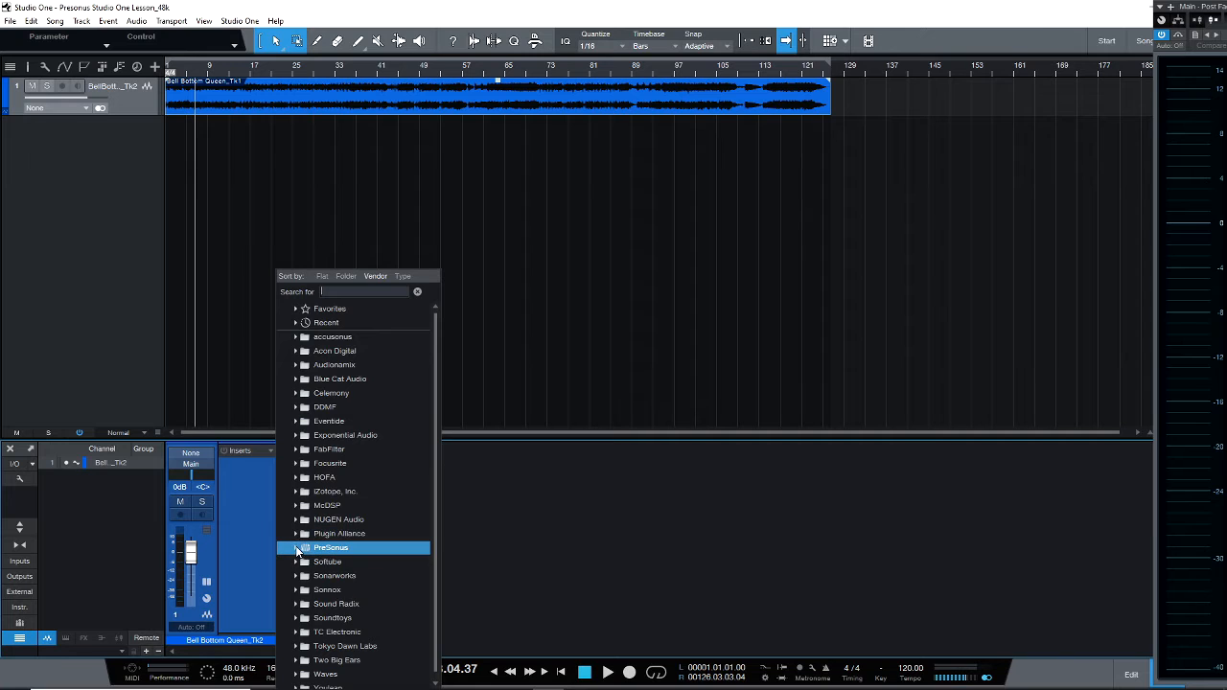
left_click(296, 548)
scroll(307, 542, "down", 3)
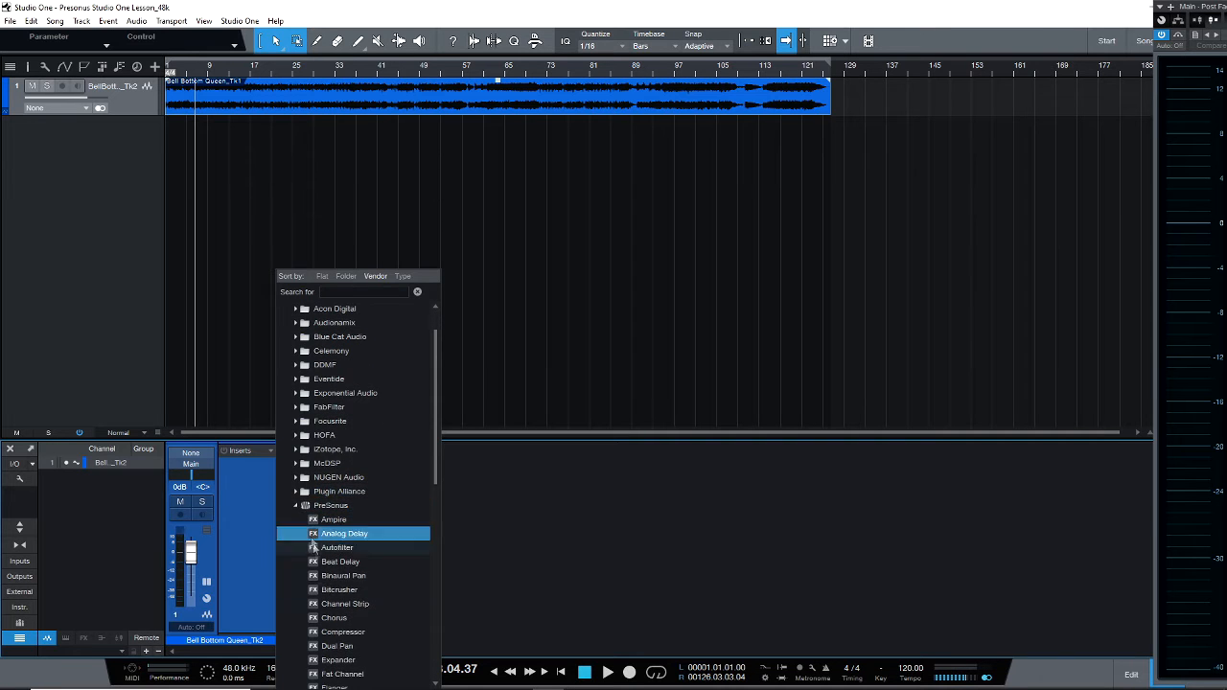
left_click(331, 617)
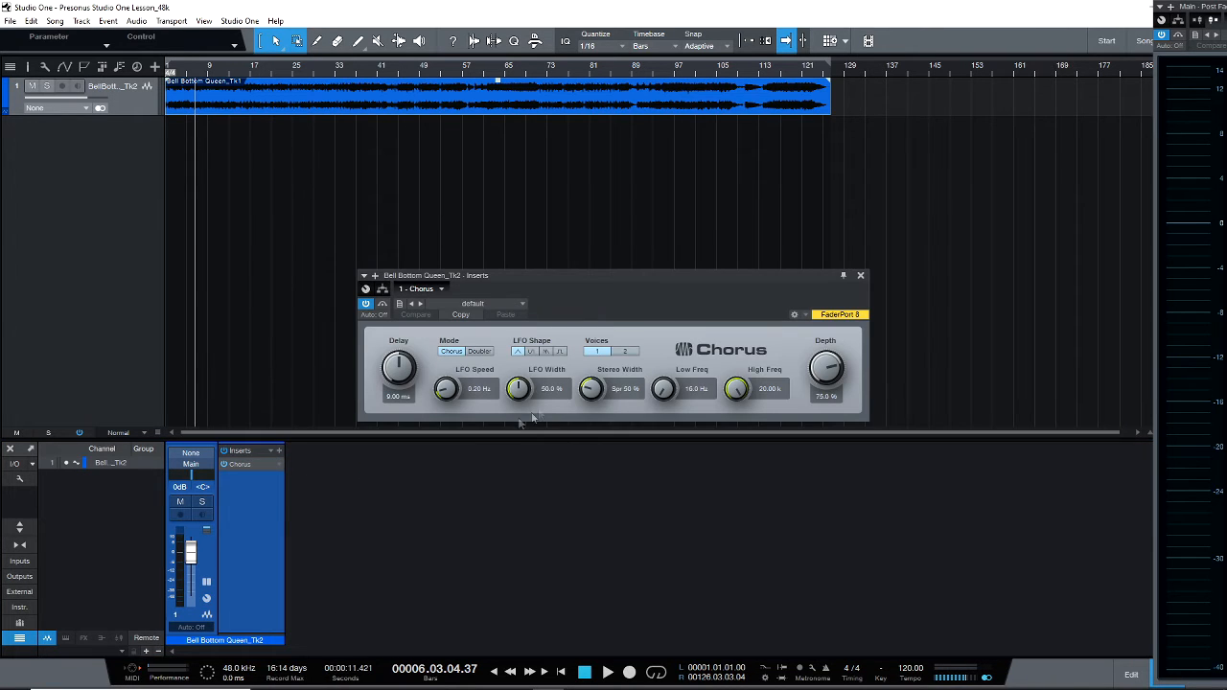
Audition the track with the Chorus effect, stop playback and close the effect window
key("space")
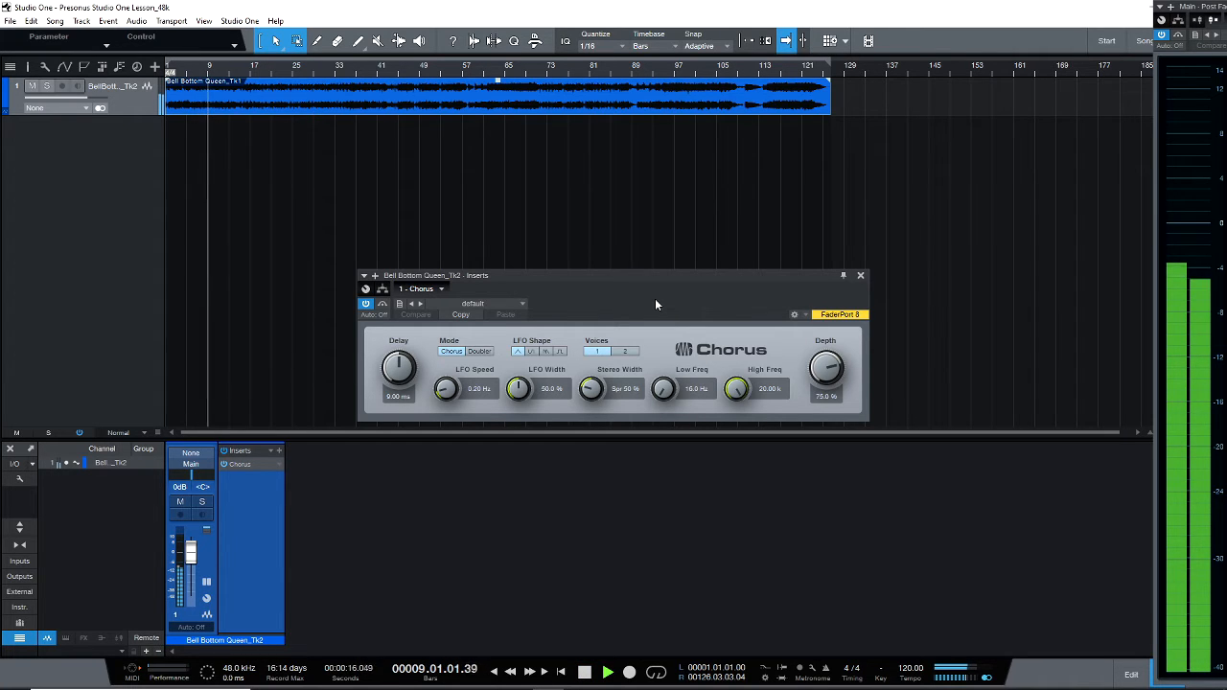
key("space")
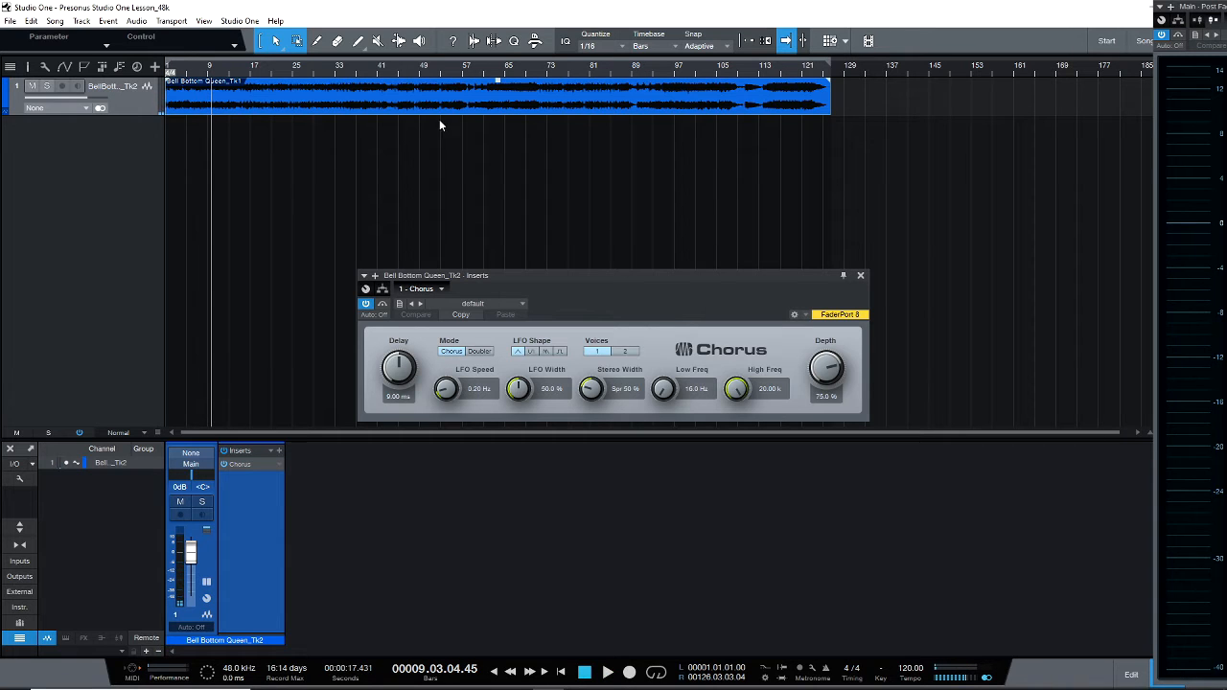
left_click(861, 276)
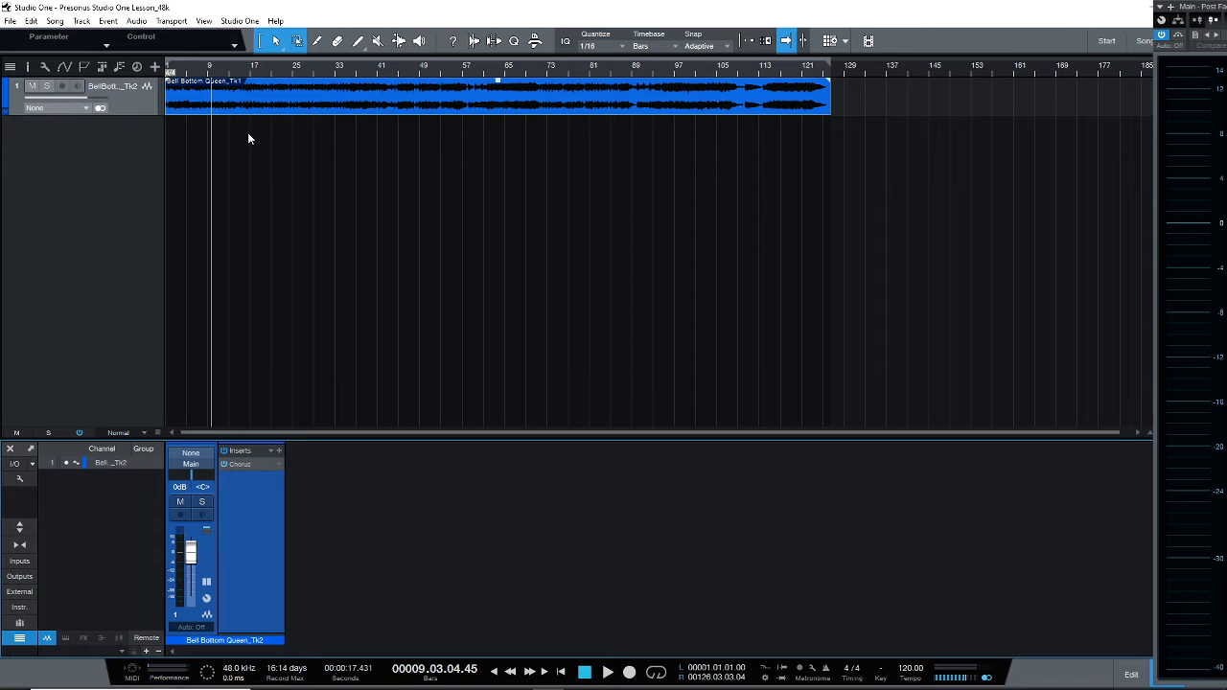
Place the playhead in bar 15, at about 15.03, and audition the song from there
key("e")
key("e")
key("e")
scroll(225, 107, "left", 1)
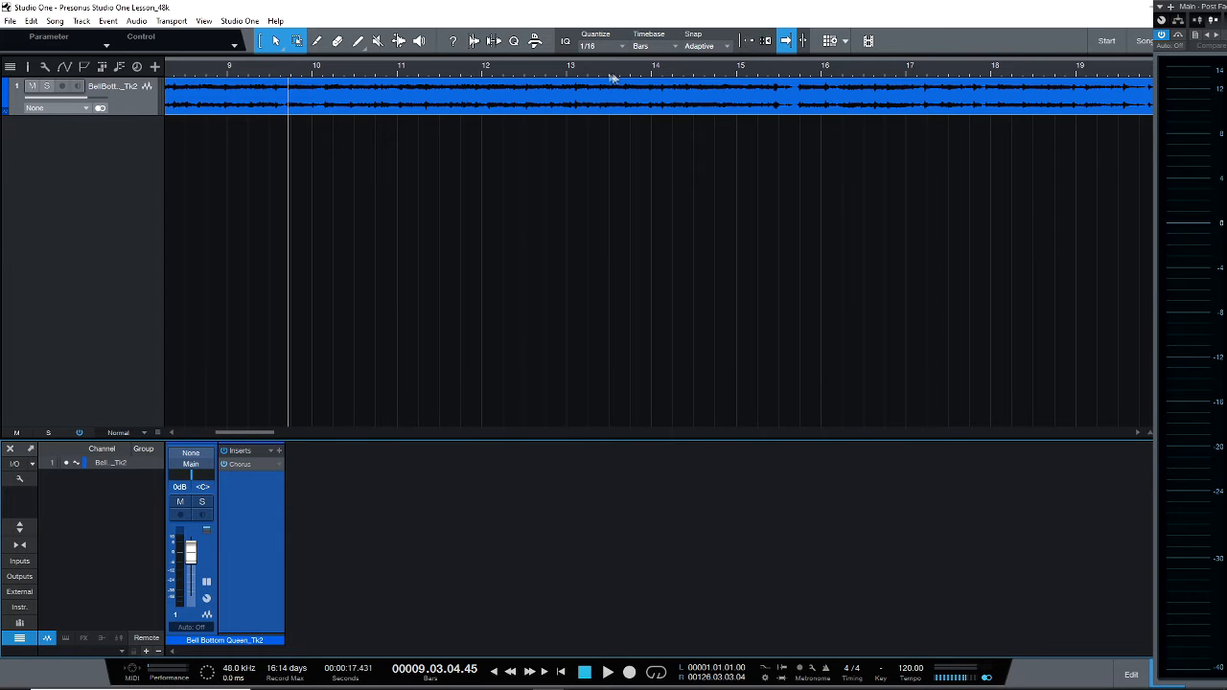
left_click(322, 64)
key("z")
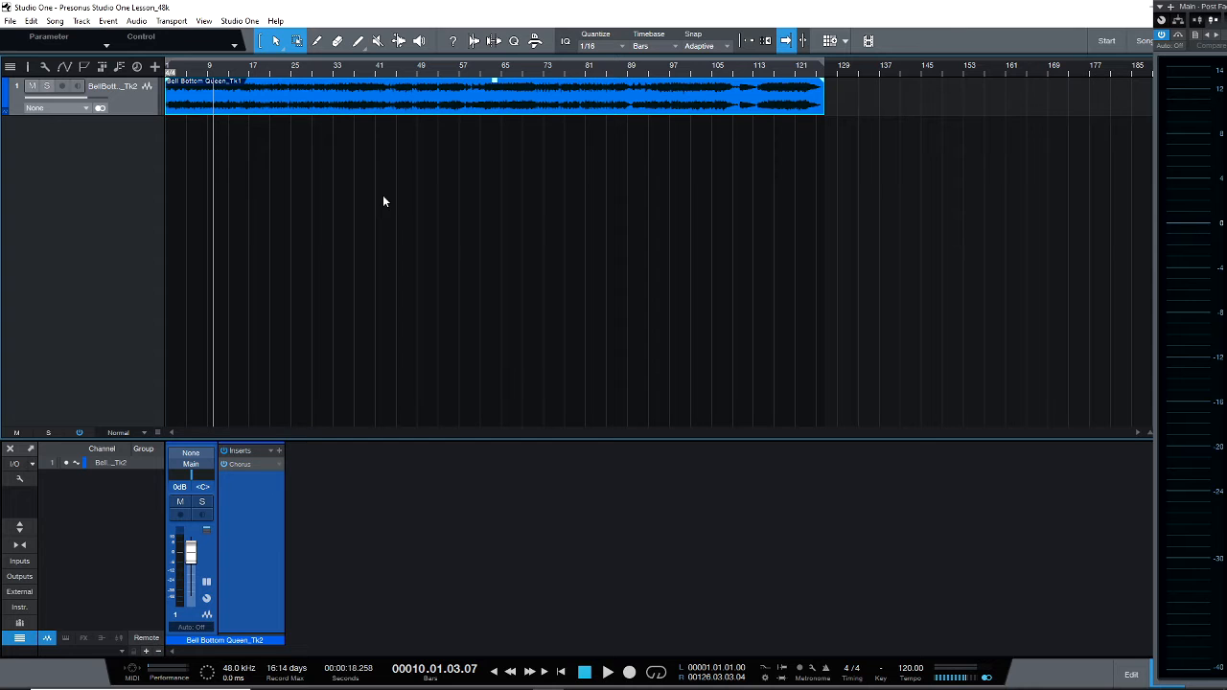
key("z")
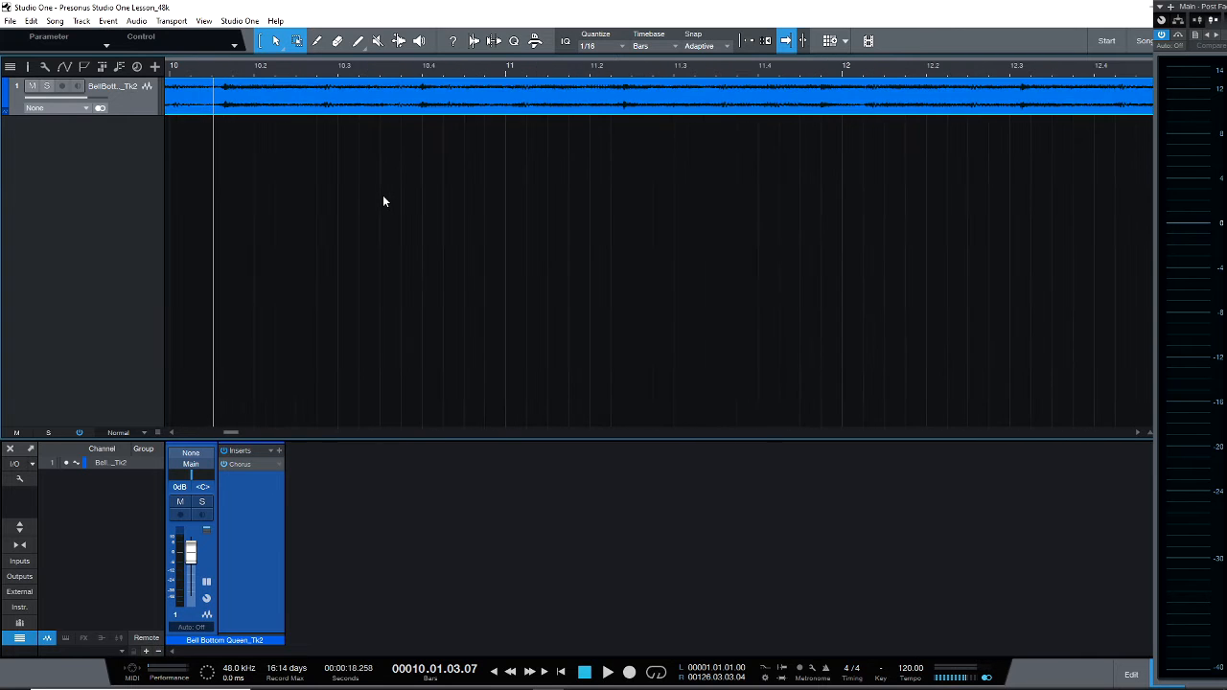
key("z")
left_click(329, 65)
key("space")
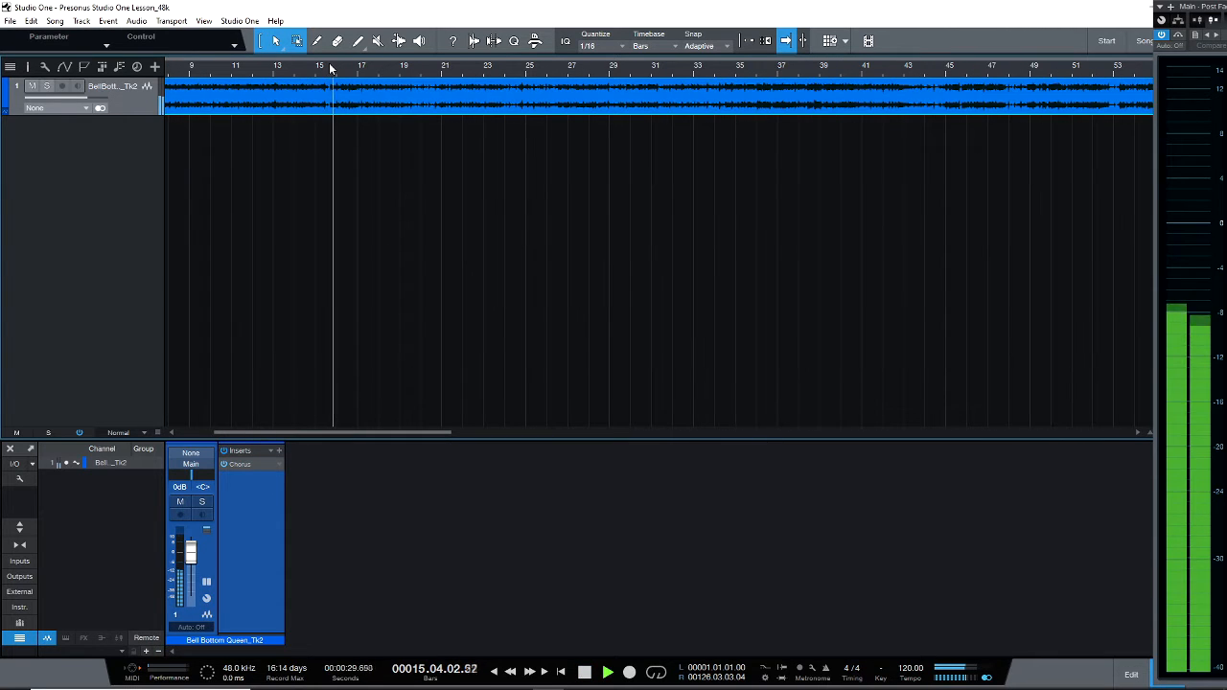
key("space")
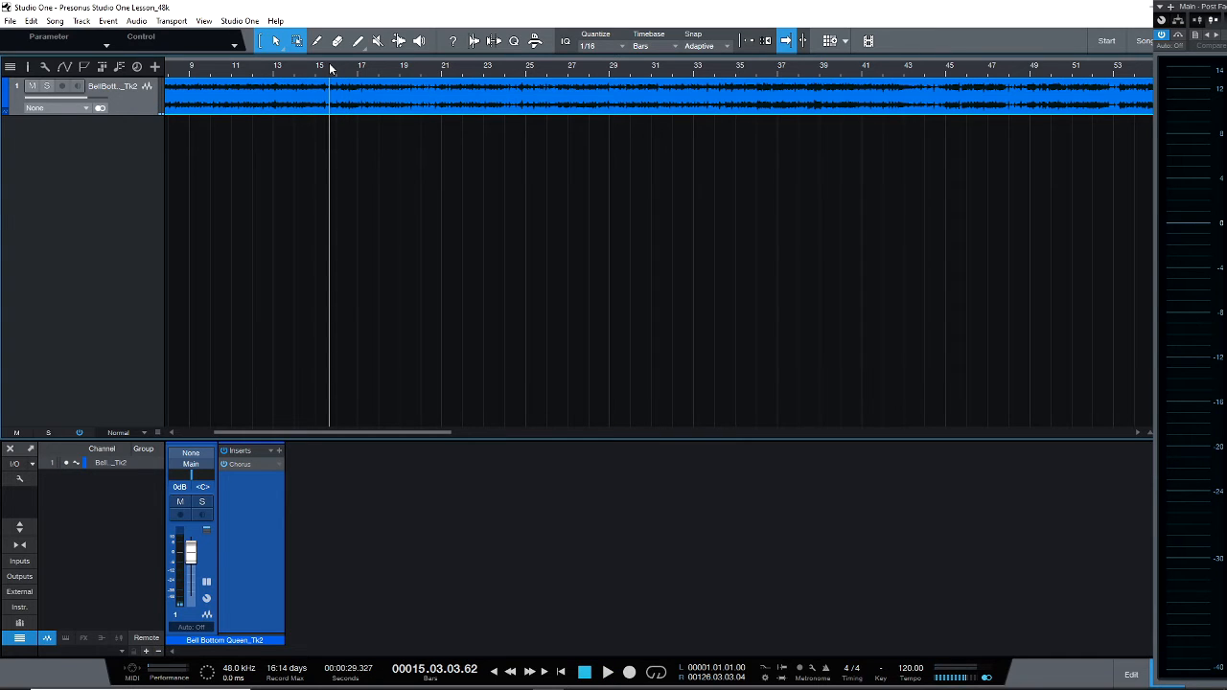
Split the audio event at the playhead and return to the Arrow tool
key("5")
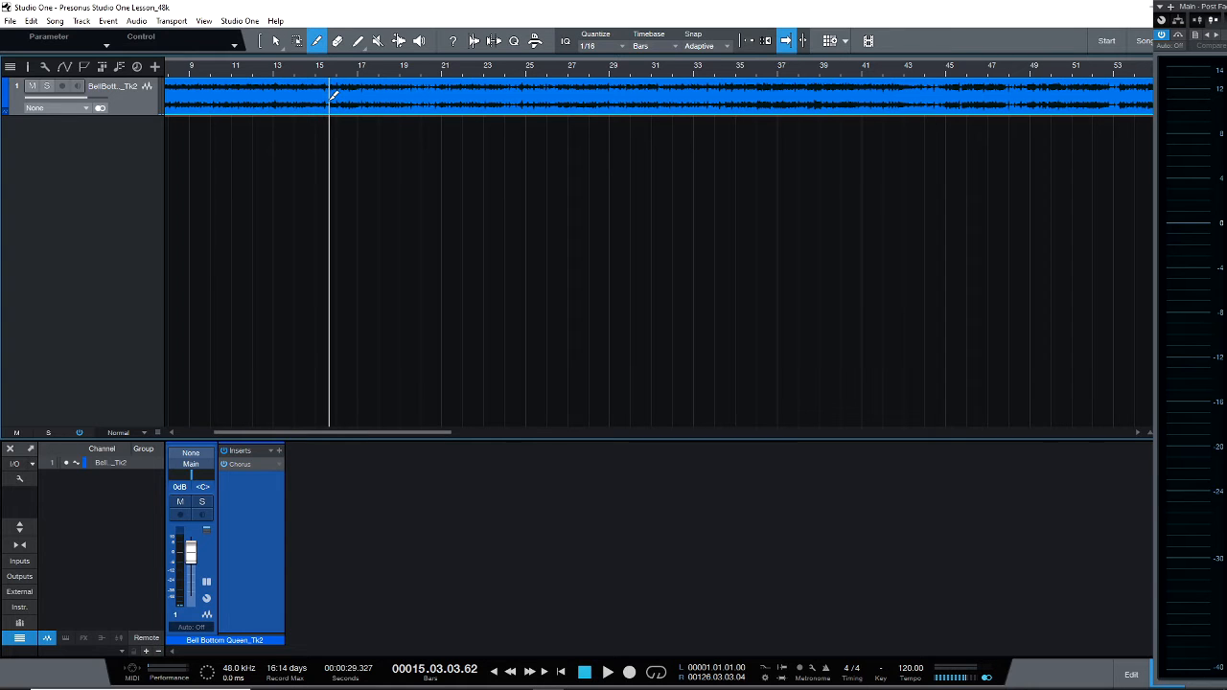
key("alt+x")
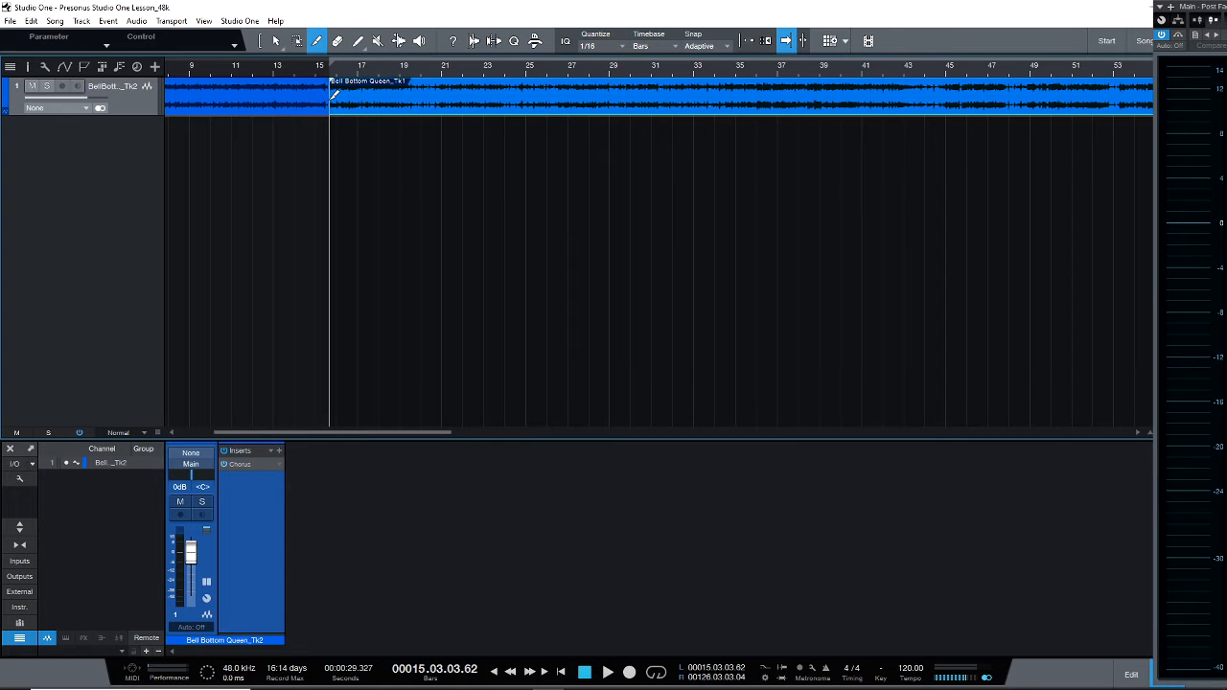
key("1")
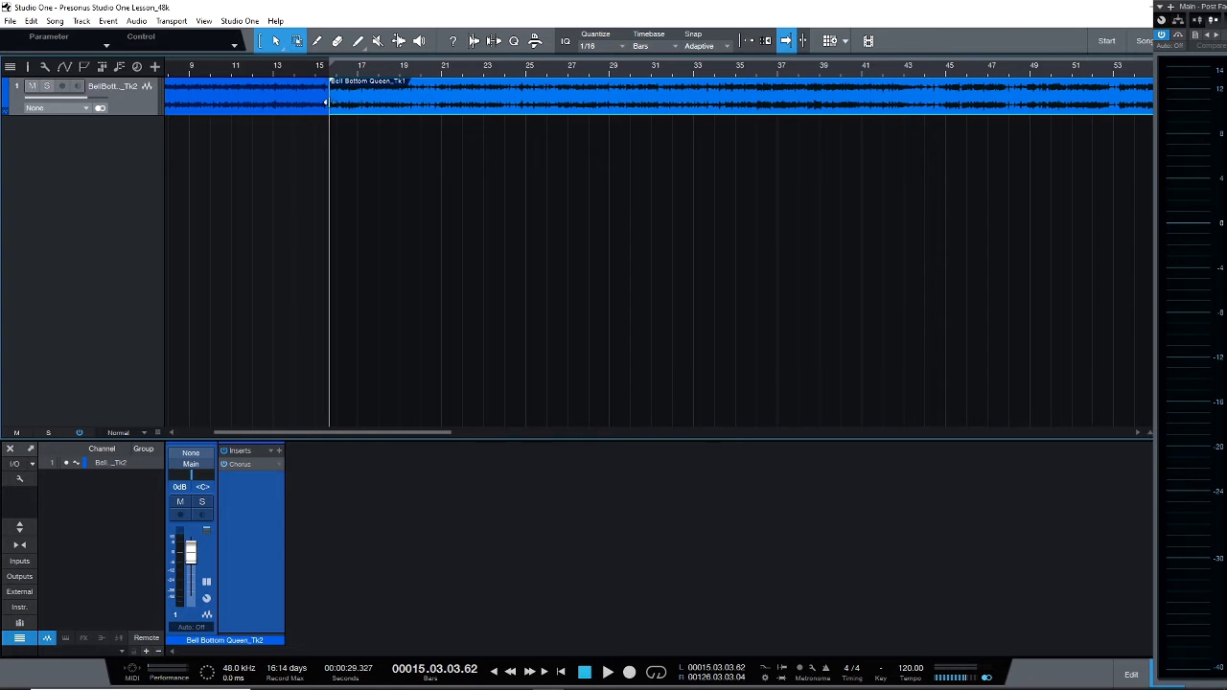
Split the audio event again at 17.04.04 and select the short segment between the two cuts
key("e")
key("e")
key("e")
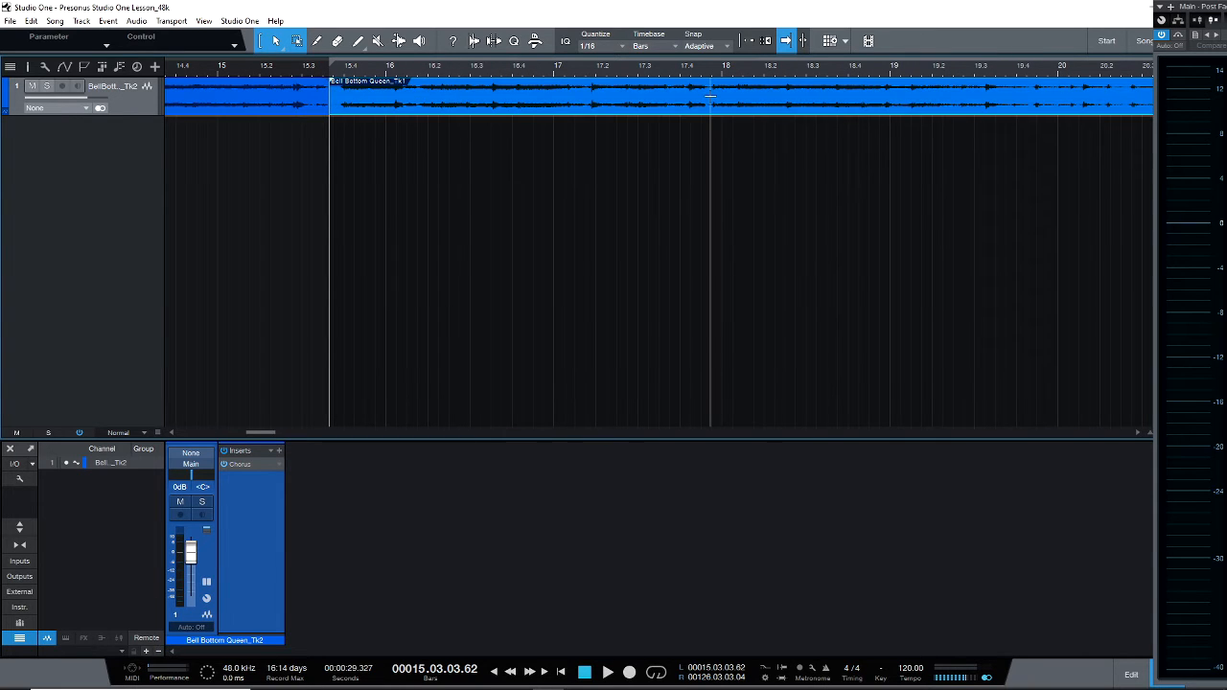
key("3")
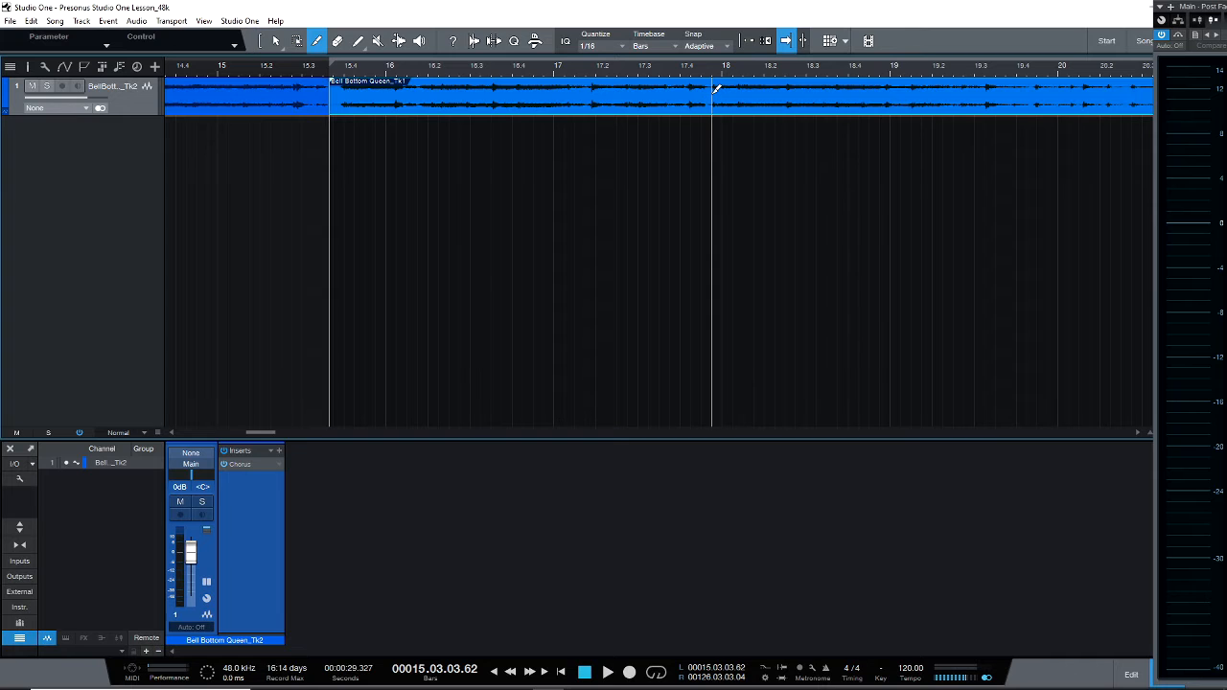
left_click(712, 92)
key("1")
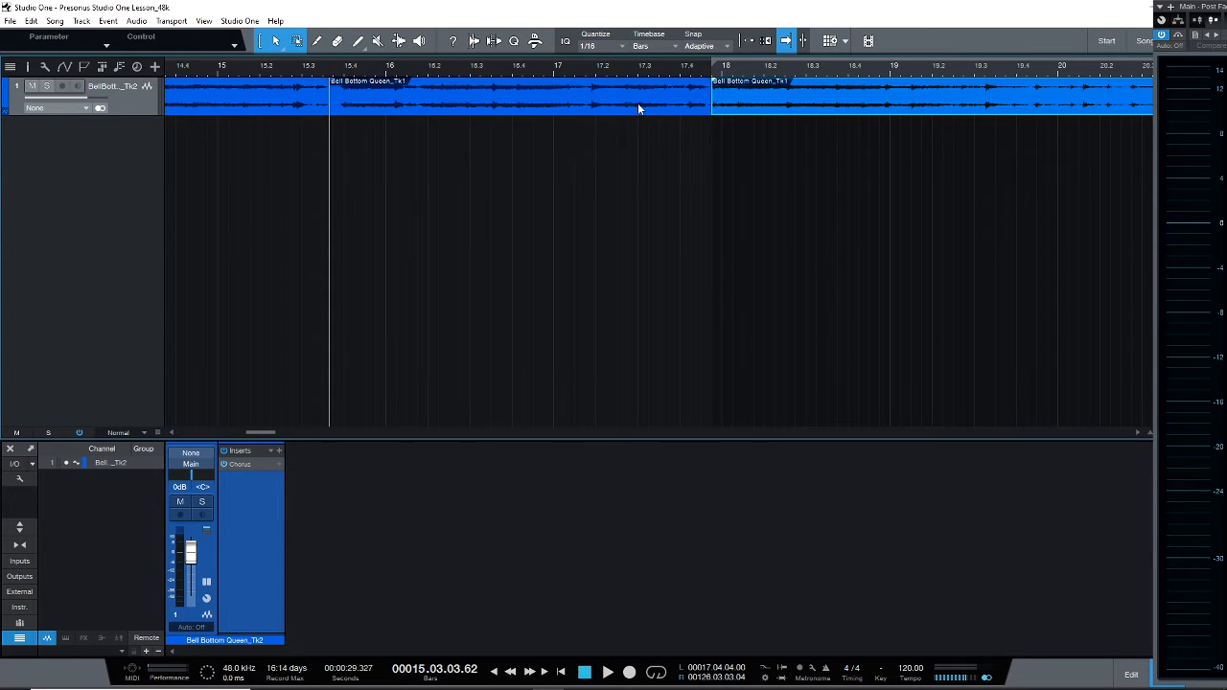
left_click(588, 102)
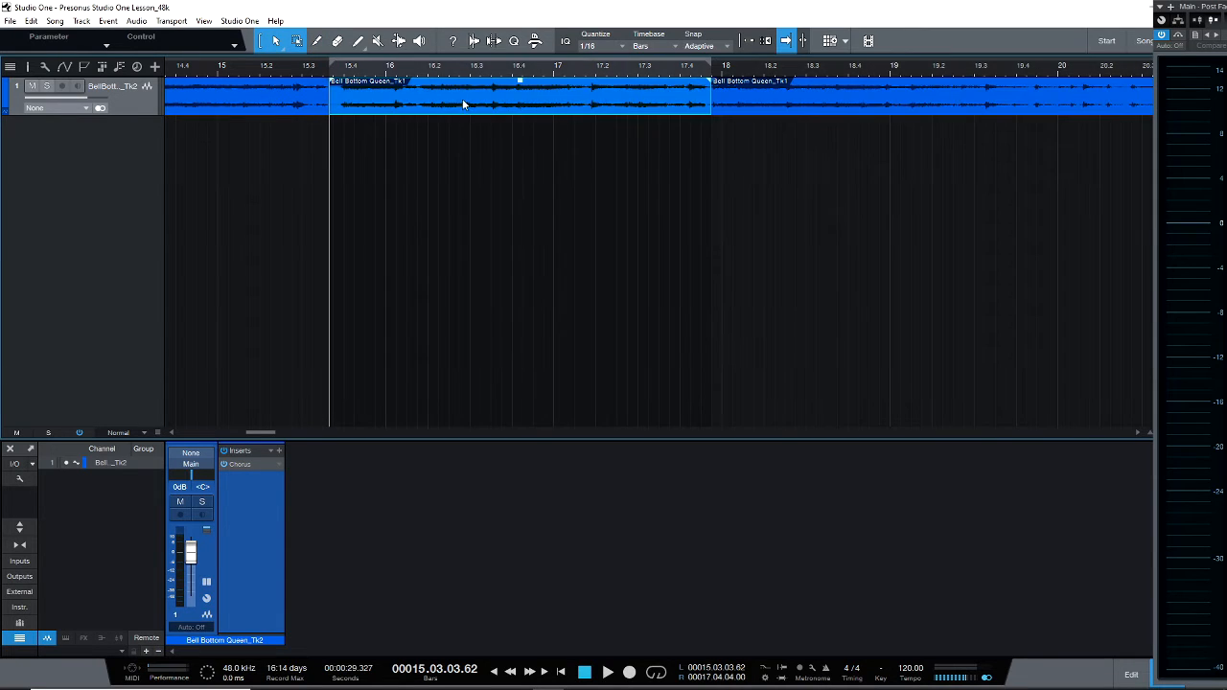
Bypass the track's inserts and show the inspector, resizing its sections to bring the event's parameters into view
key("w")
key("w")
key("w")
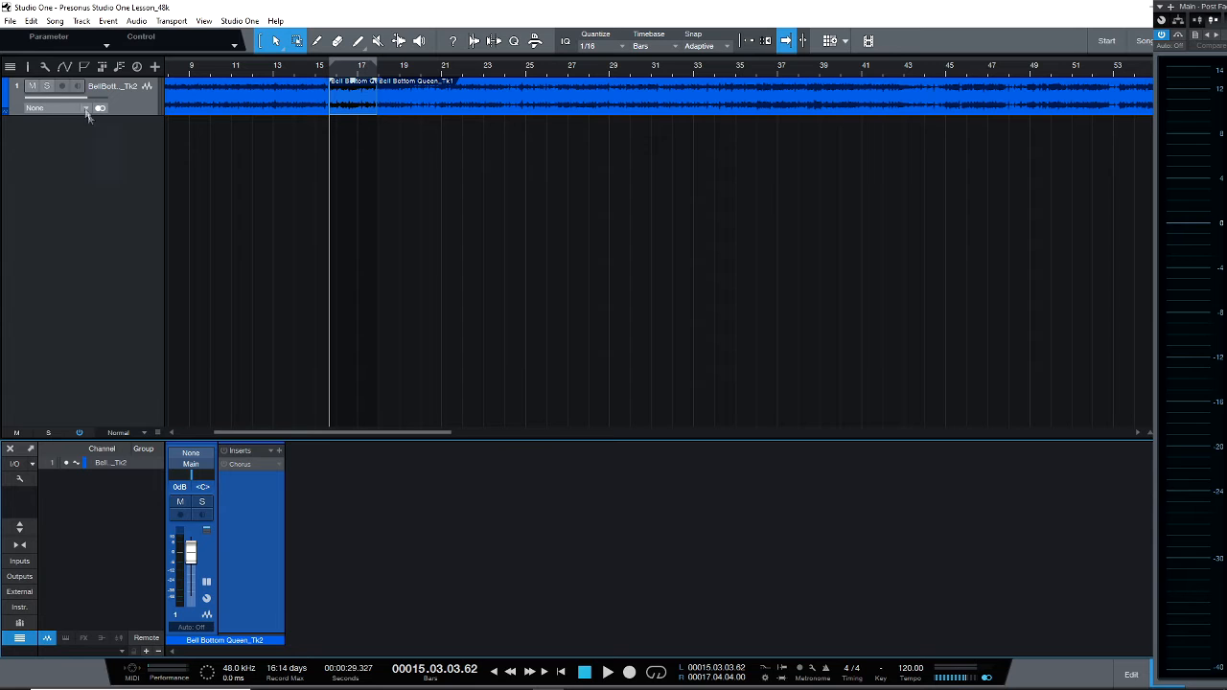
left_click(28, 68)
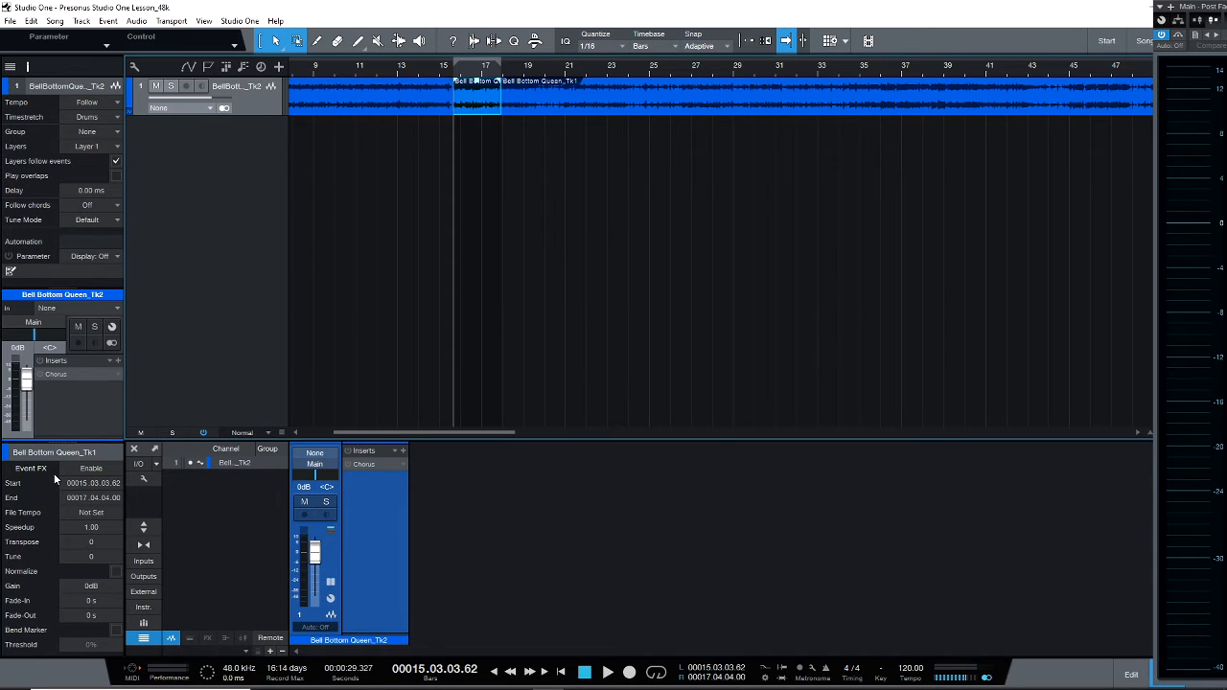
left_click_drag(60, 442, 70, 471)
left_click_drag(61, 305, 81, 285)
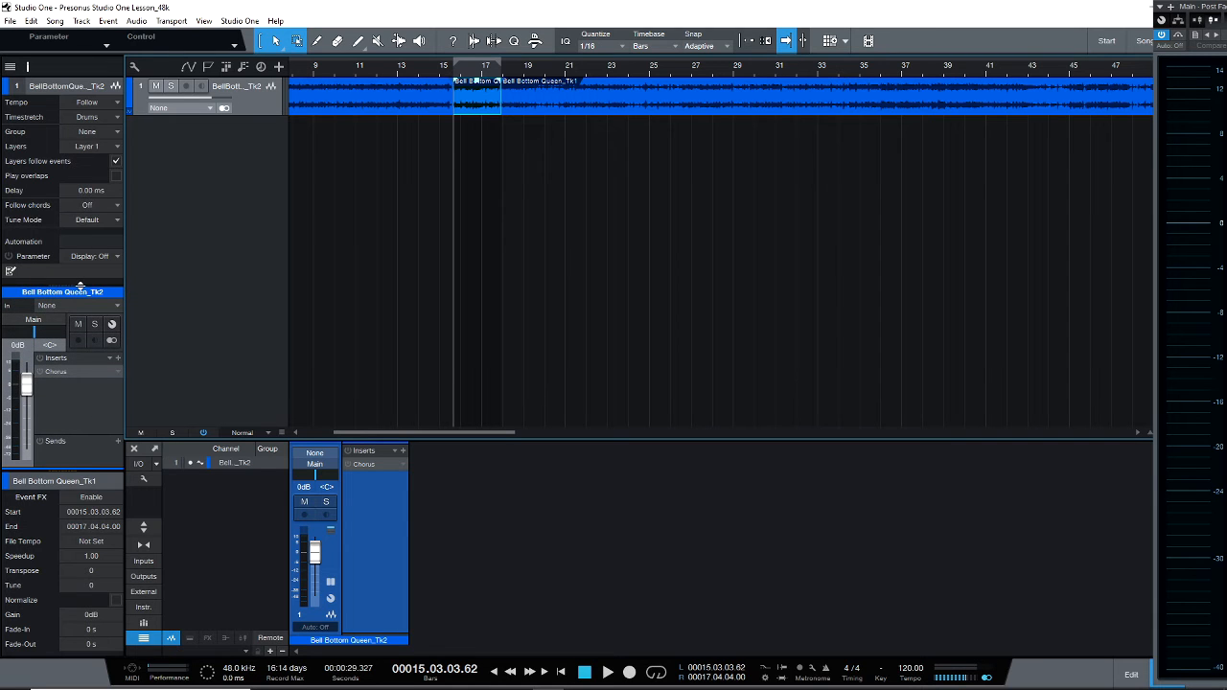
mouse_move(63, 470)
left_mouse_down()
mouse_move(64, 426)
mouse_move(64, 580)
mouse_move(62, 435)
left_mouse_up()
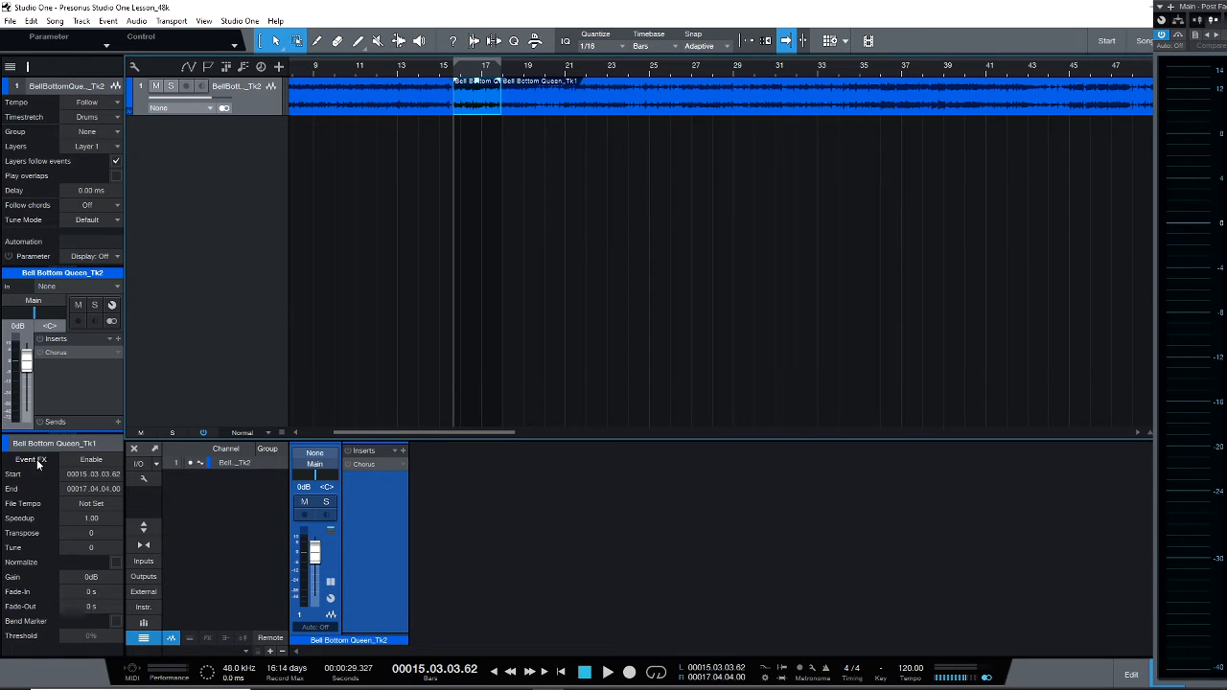
Enable Event FX on the selected segment and insert the PreSonus Chorus effect on it
left_click(91, 460)
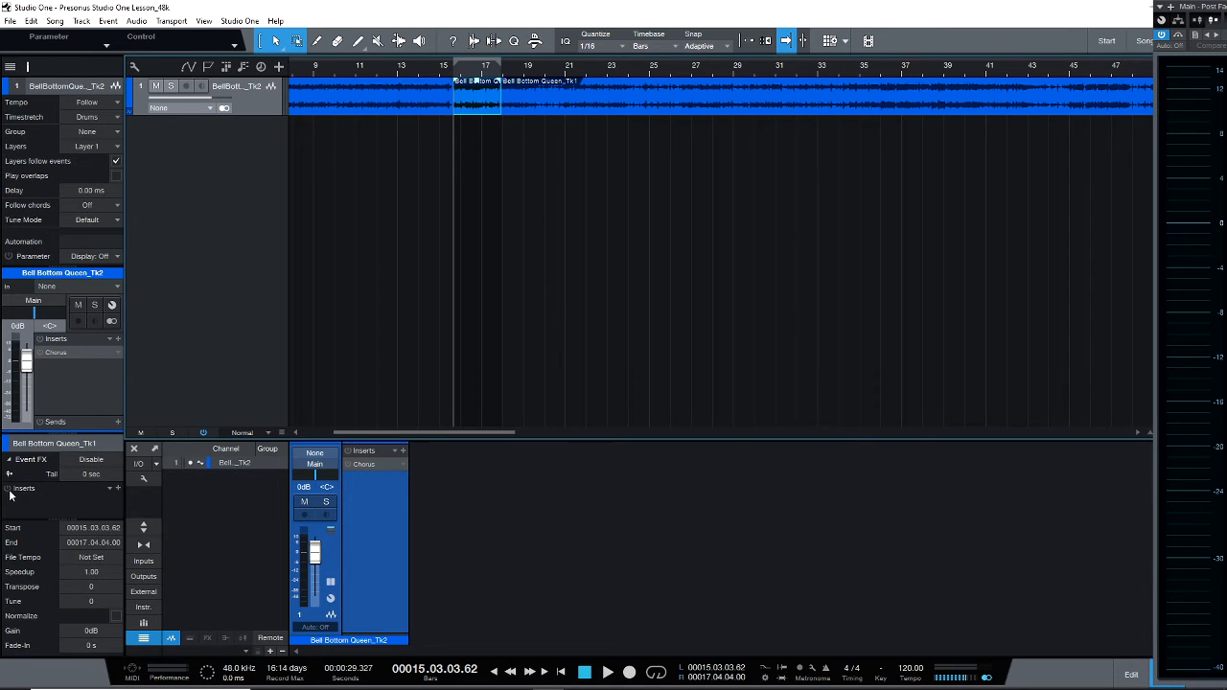
left_click(116, 487)
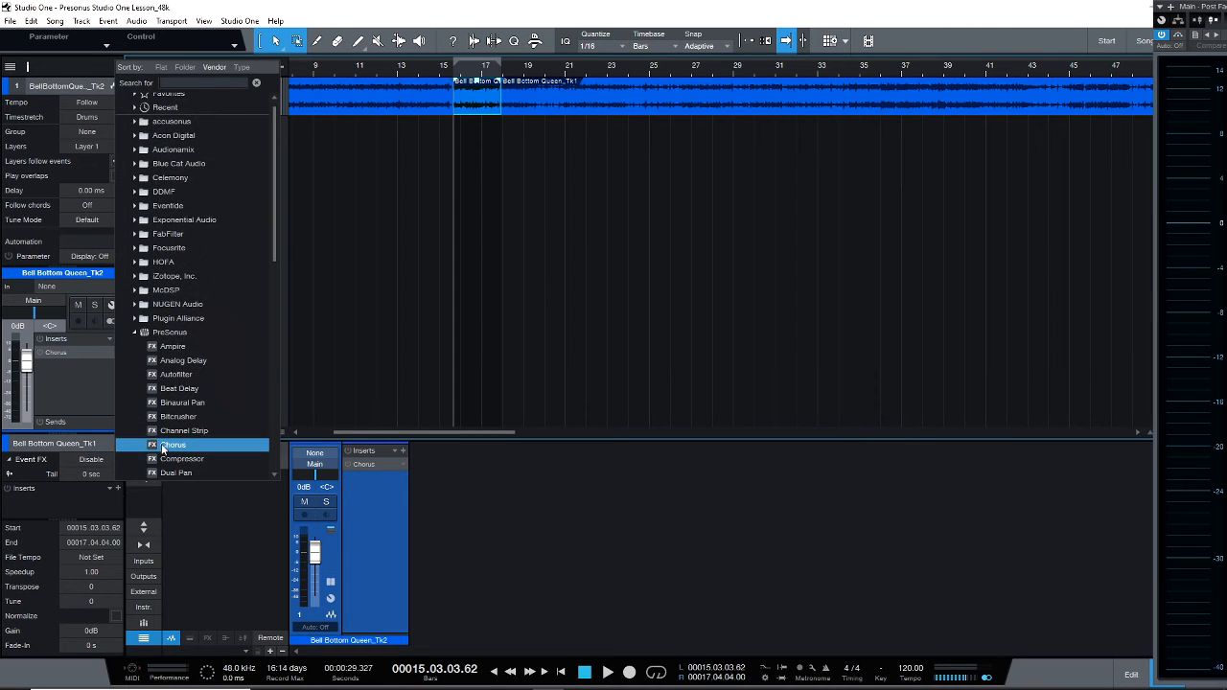
left_click(162, 448)
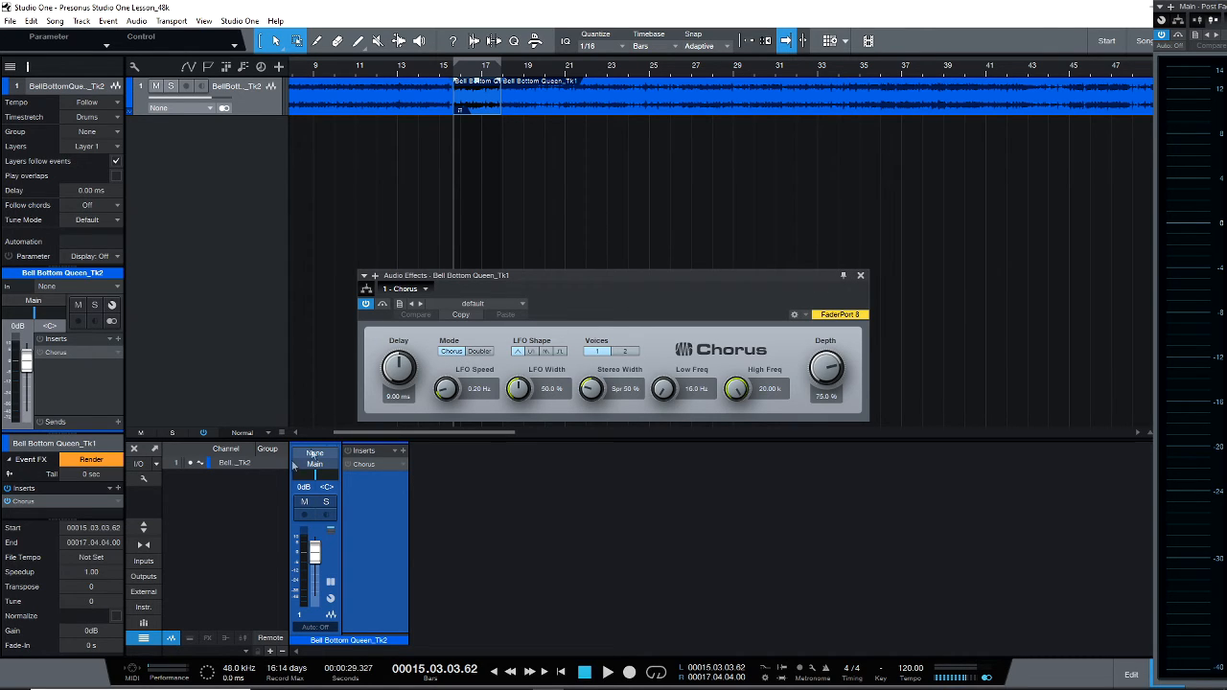
Play the song from just before the segment through its end to audition the event Chorus
left_click(436, 64)
key("space")
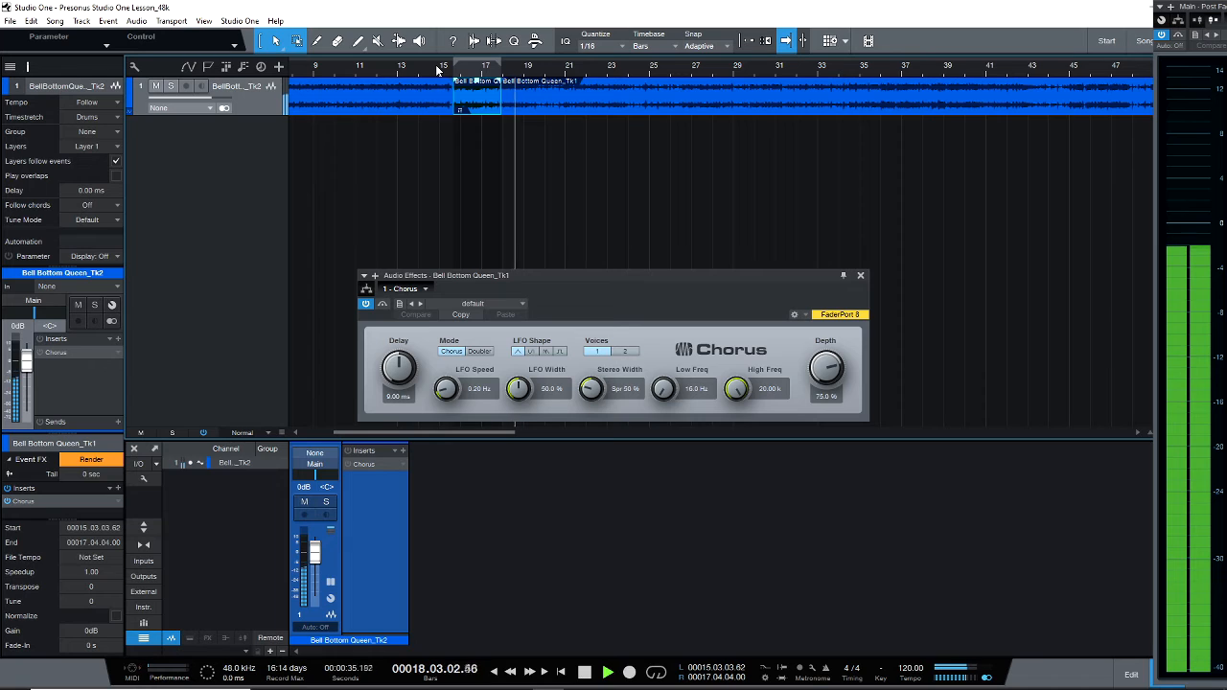
key("space")
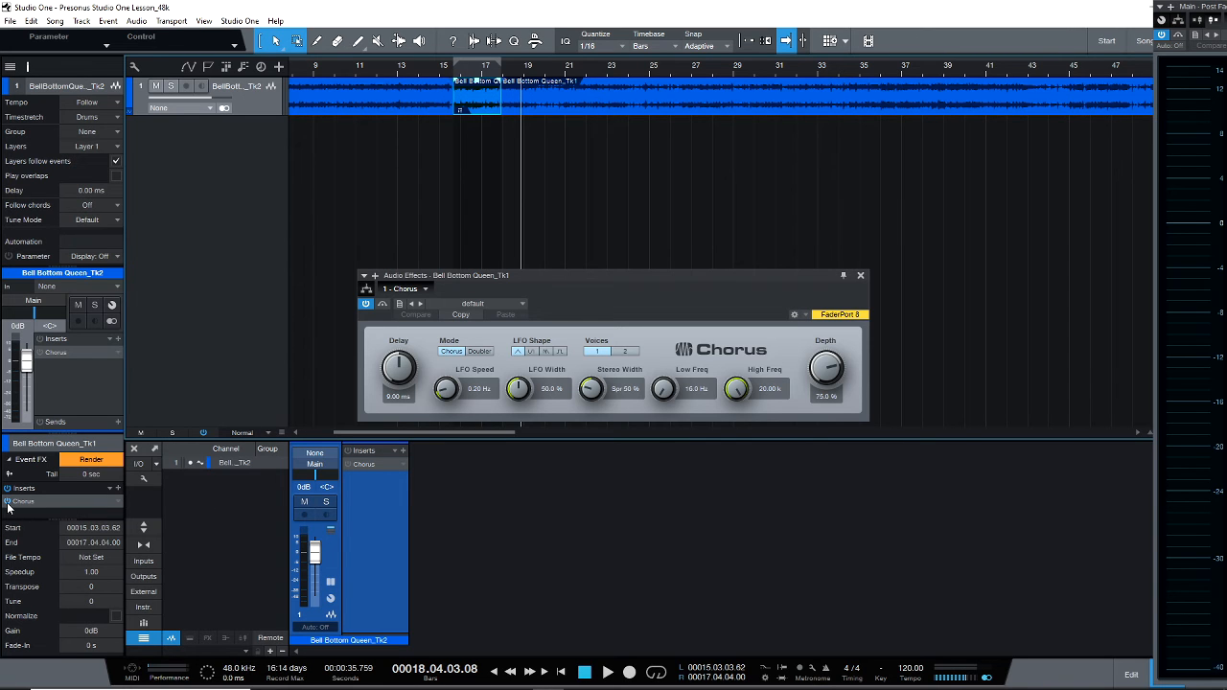
Render the segment's event effect and play the song from about bar 14 through the rendered segment
left_click(91, 462)
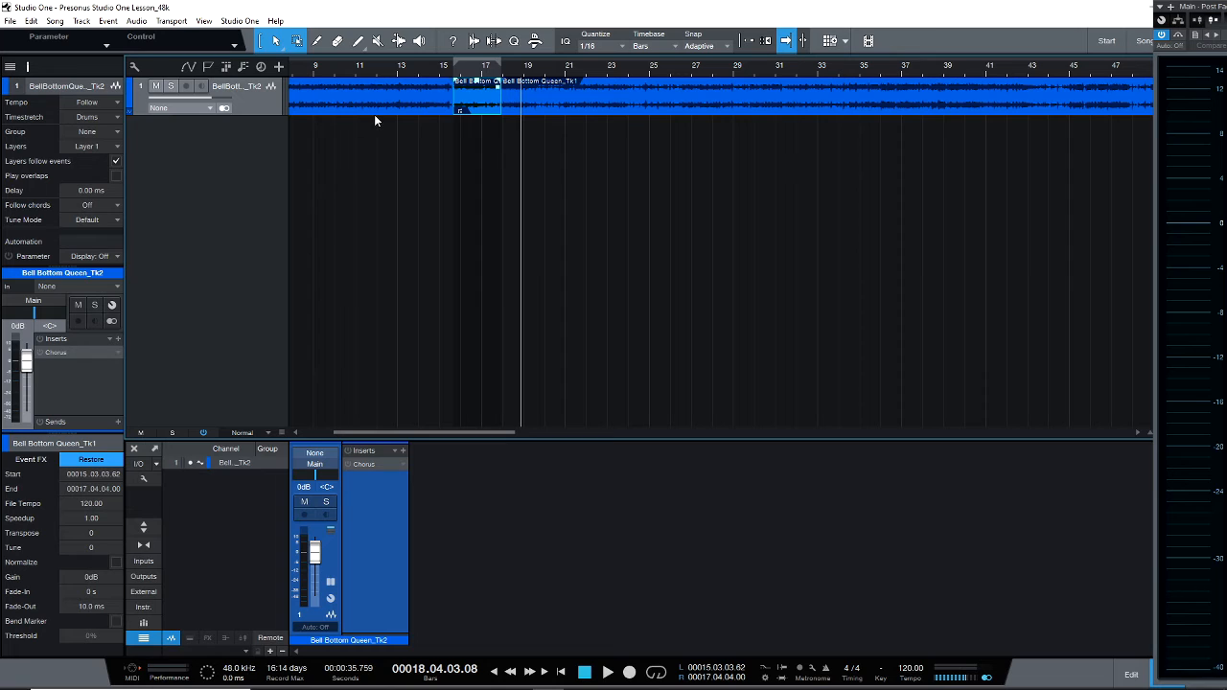
left_click(428, 69)
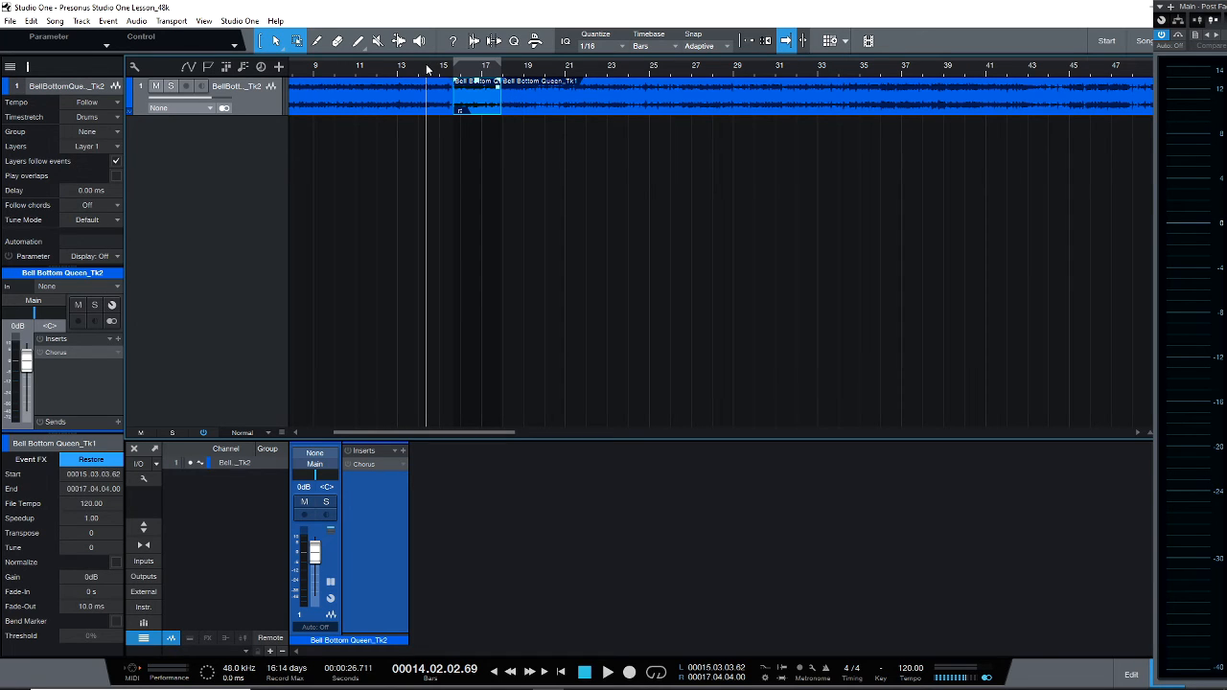
key("space")
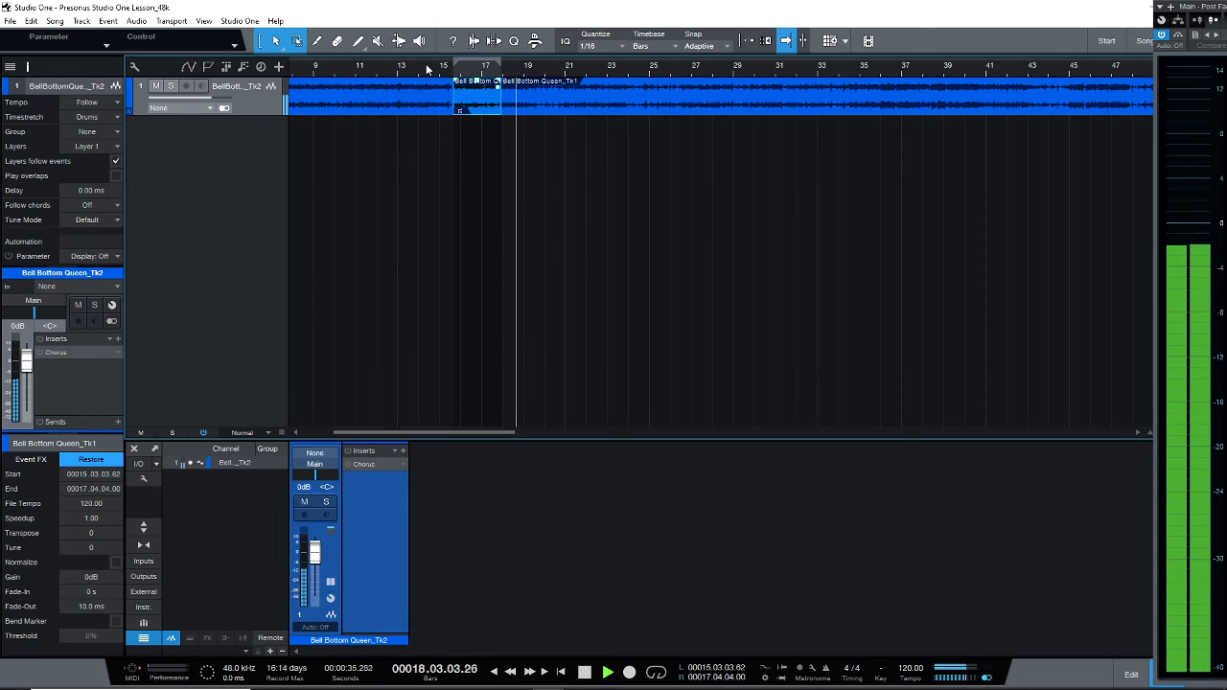
key("space")
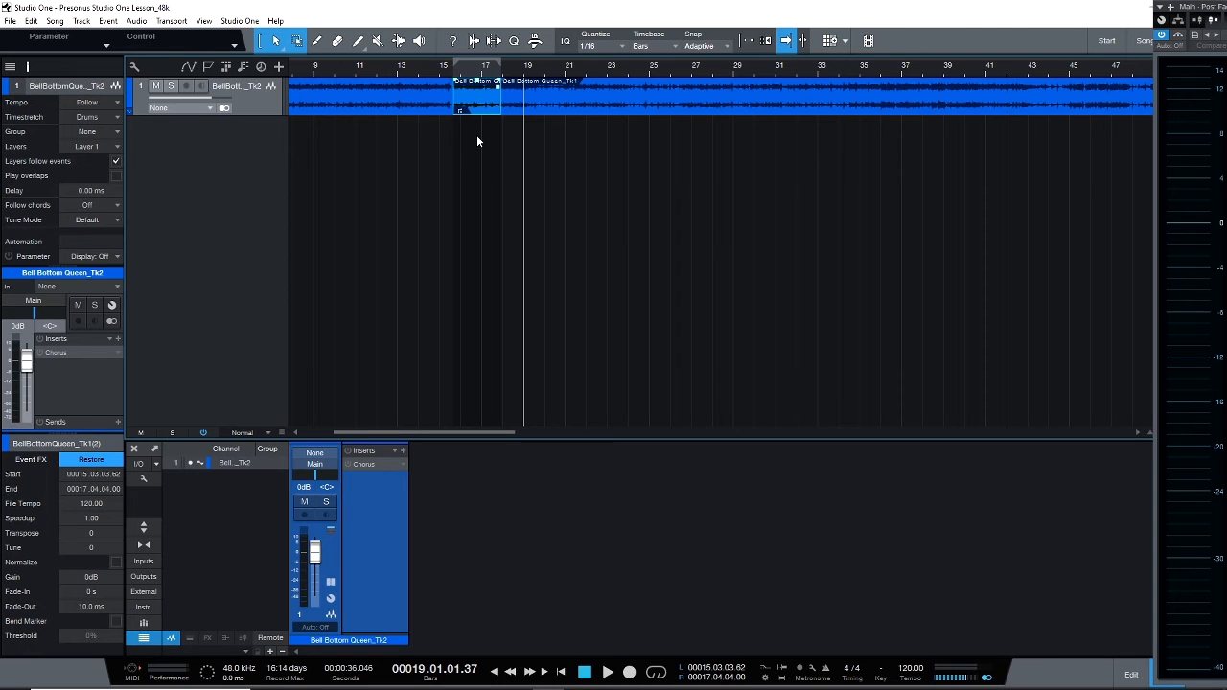
Restore the segment to its unrendered state and enlarge the Event FX inserts list
left_click(90, 460)
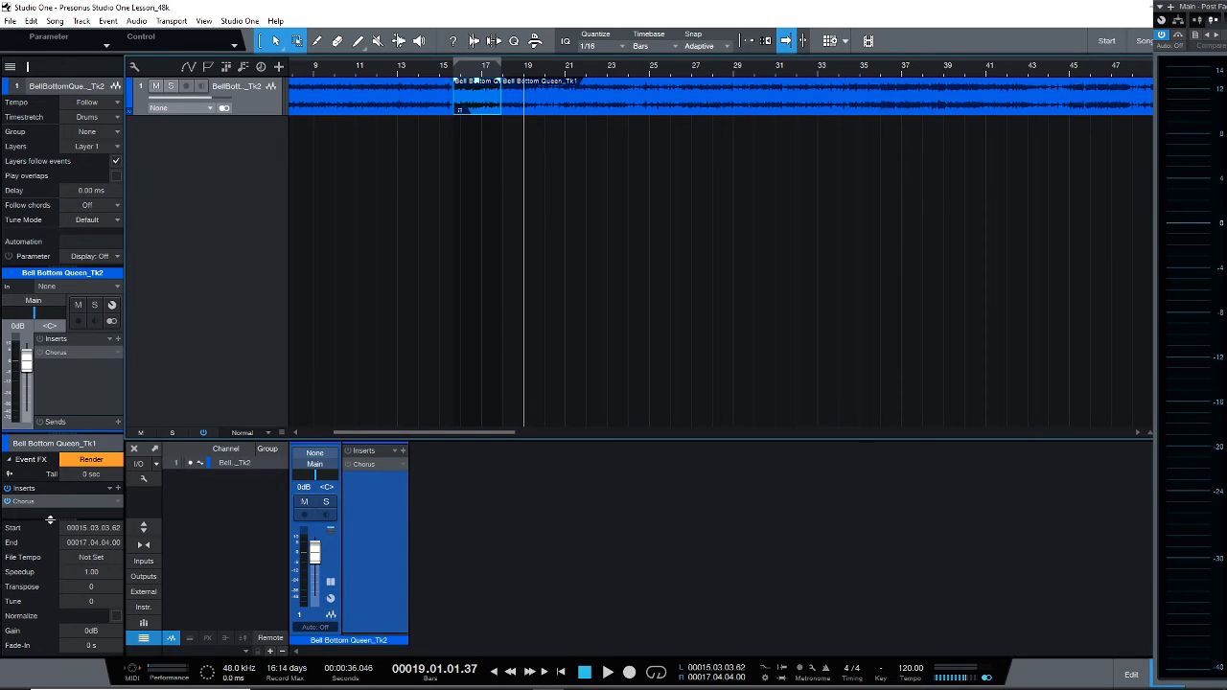
left_click_drag(50, 520, 50, 563)
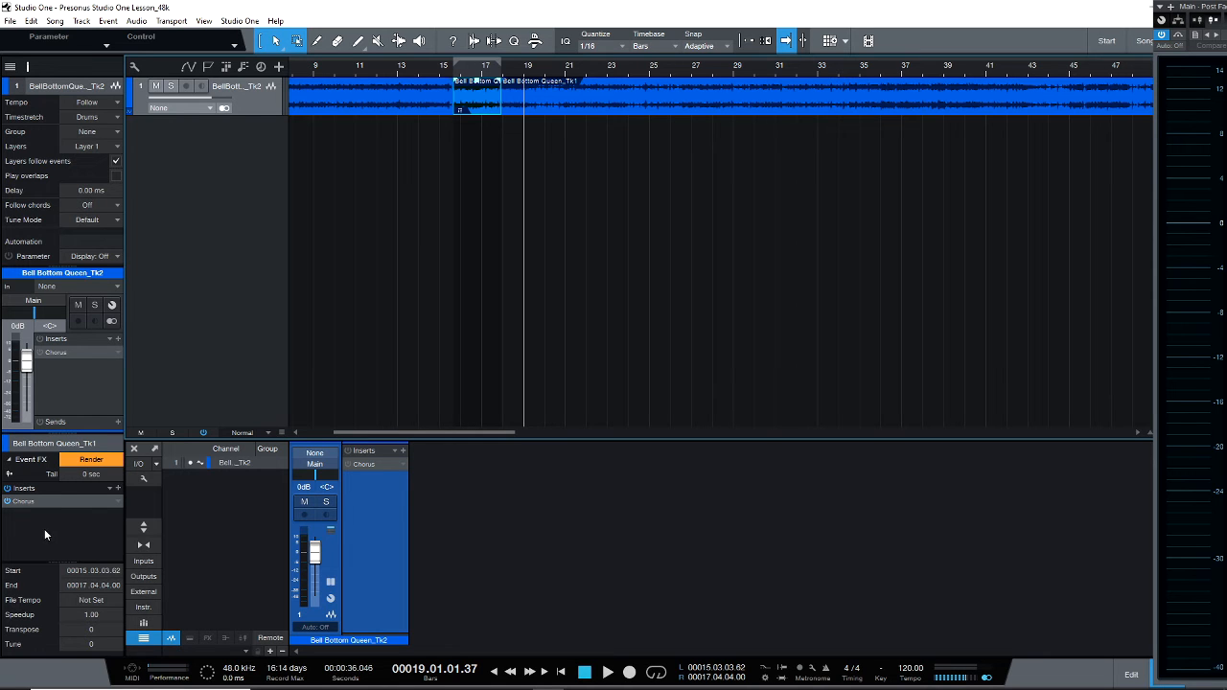
left_click(117, 488)
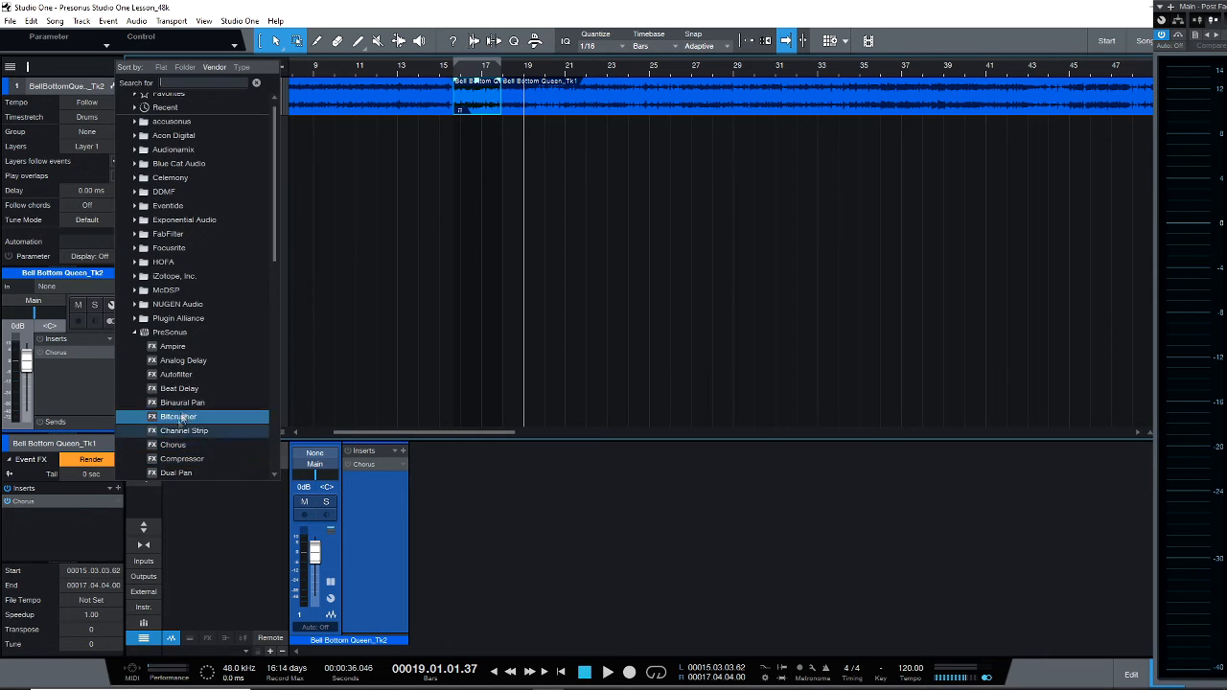
left_click(68, 536)
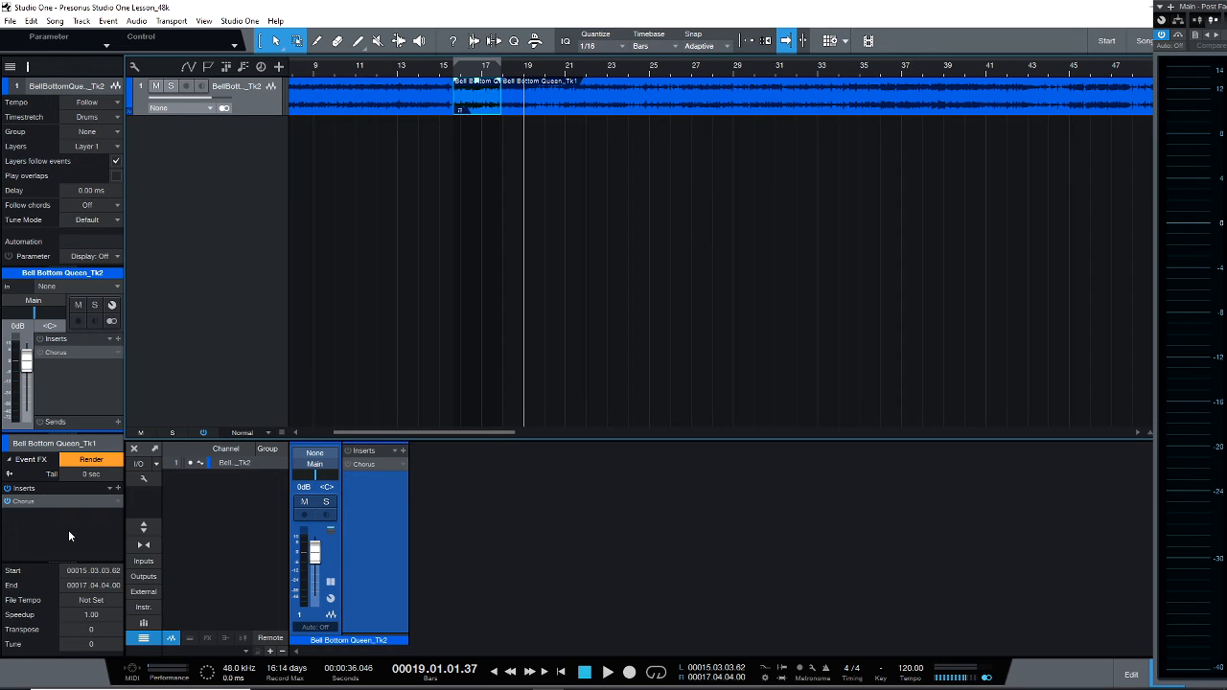
left_click(8, 490)
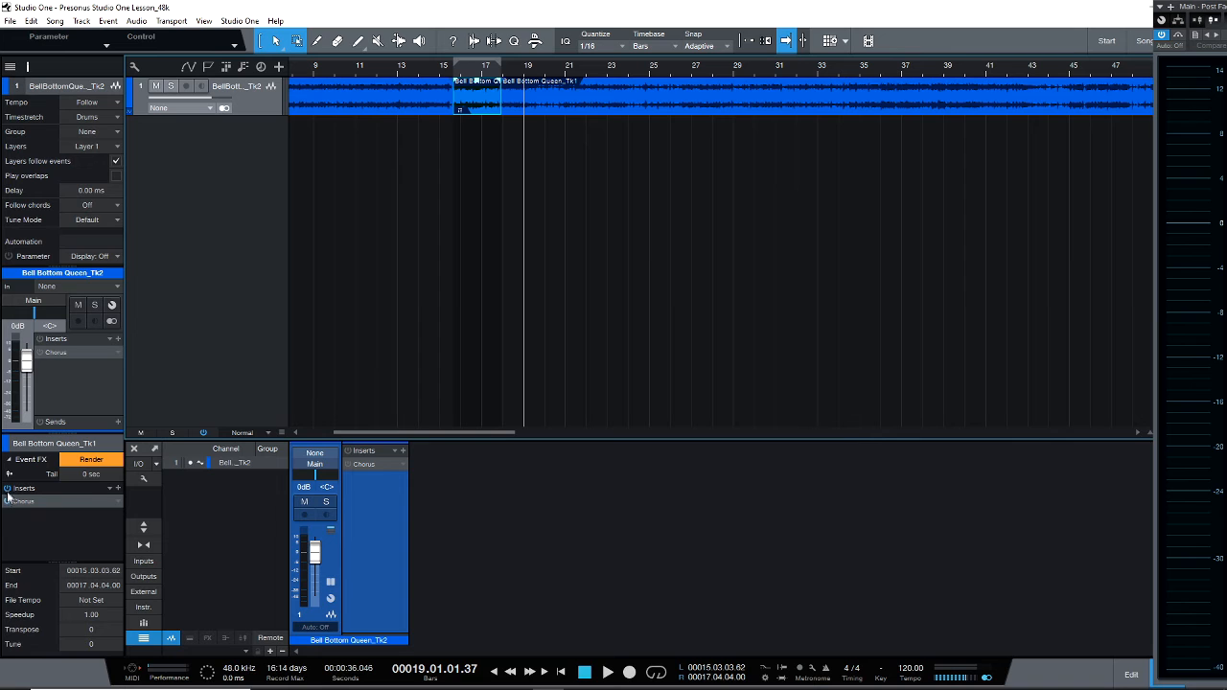
Add the PreSonus Analog Delay below the Chorus in the split segment's Event FX inserts and close its editor
left_click(118, 488)
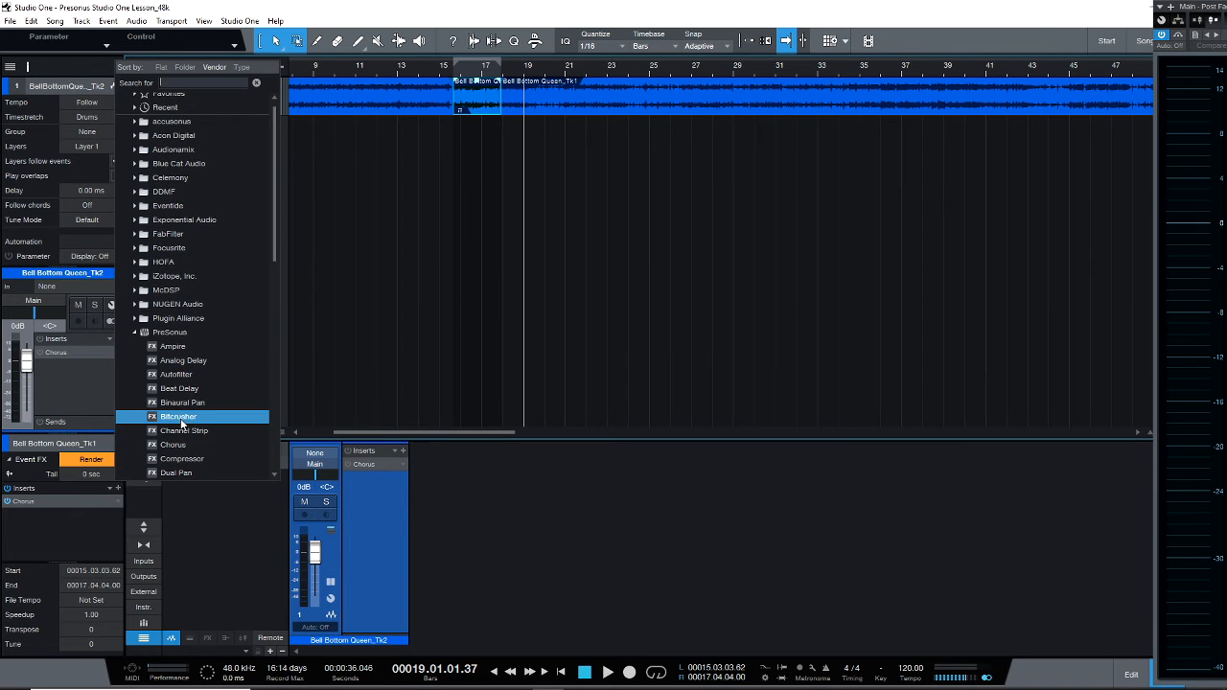
scroll(174, 334, "down", 1)
left_click(174, 332)
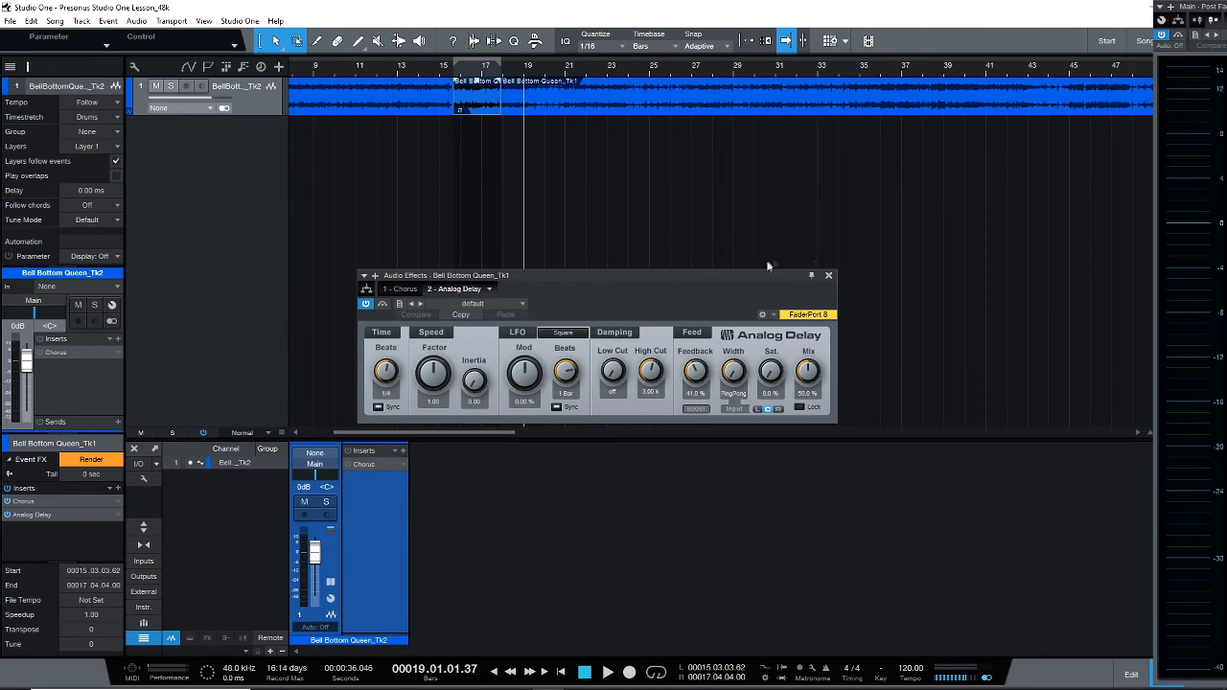
left_click(829, 276)
Play the song from just before the segment to audition the Chorus and Analog Delay together
left_click(439, 69)
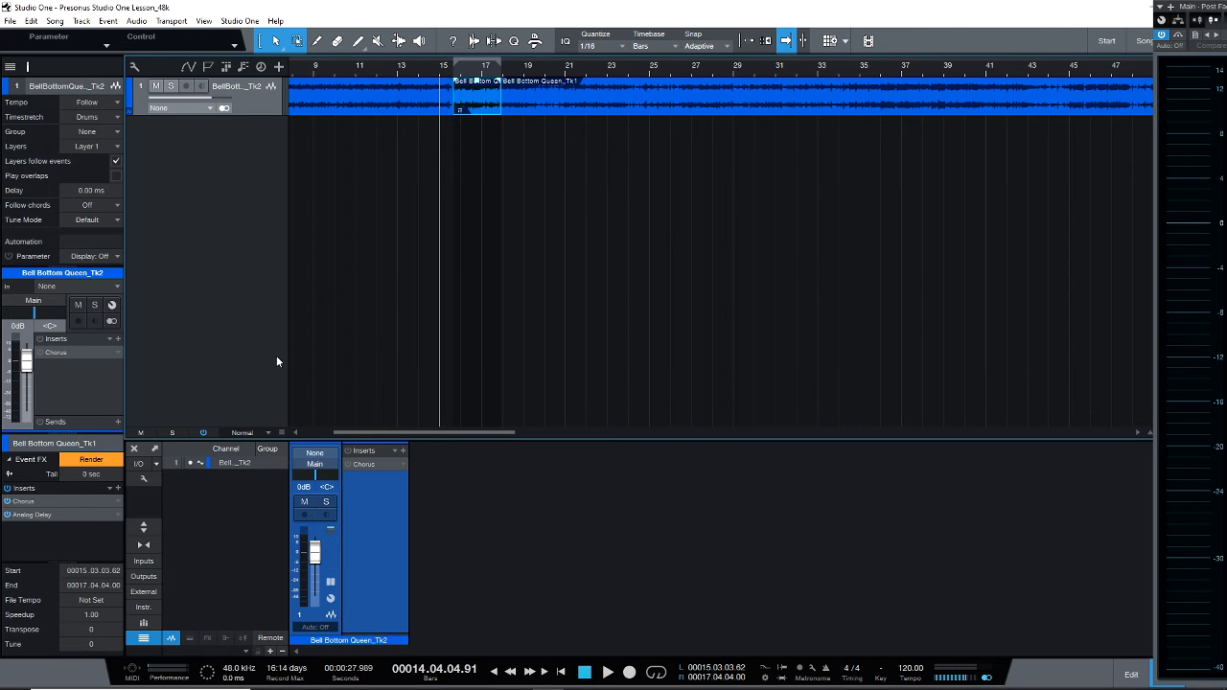
key("space")
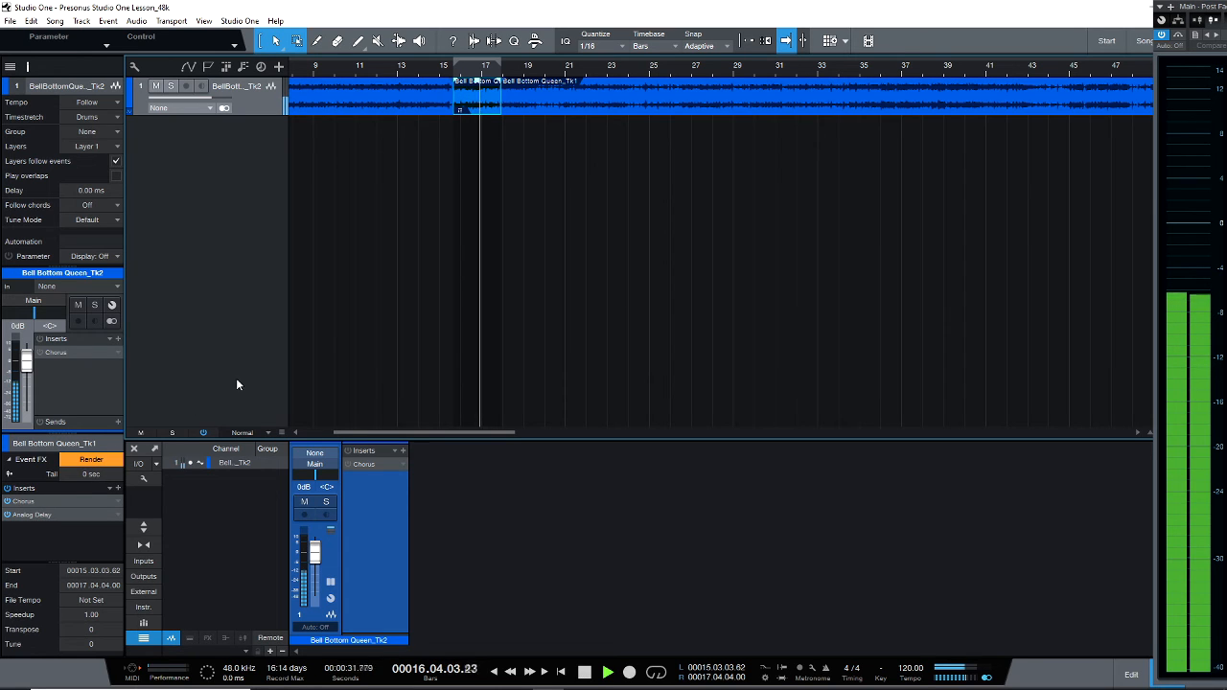
key("space")
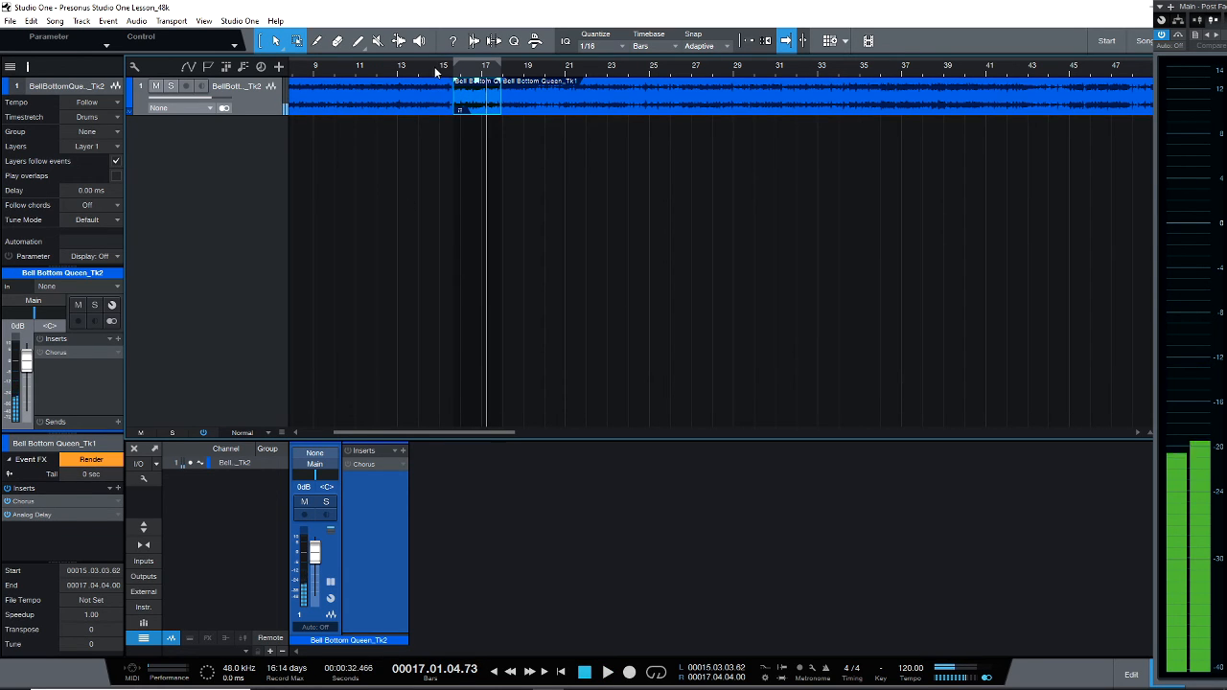
Bypass the event Chorus and play from about bar 14 into the segment with only the Analog Delay active
left_click(434, 66)
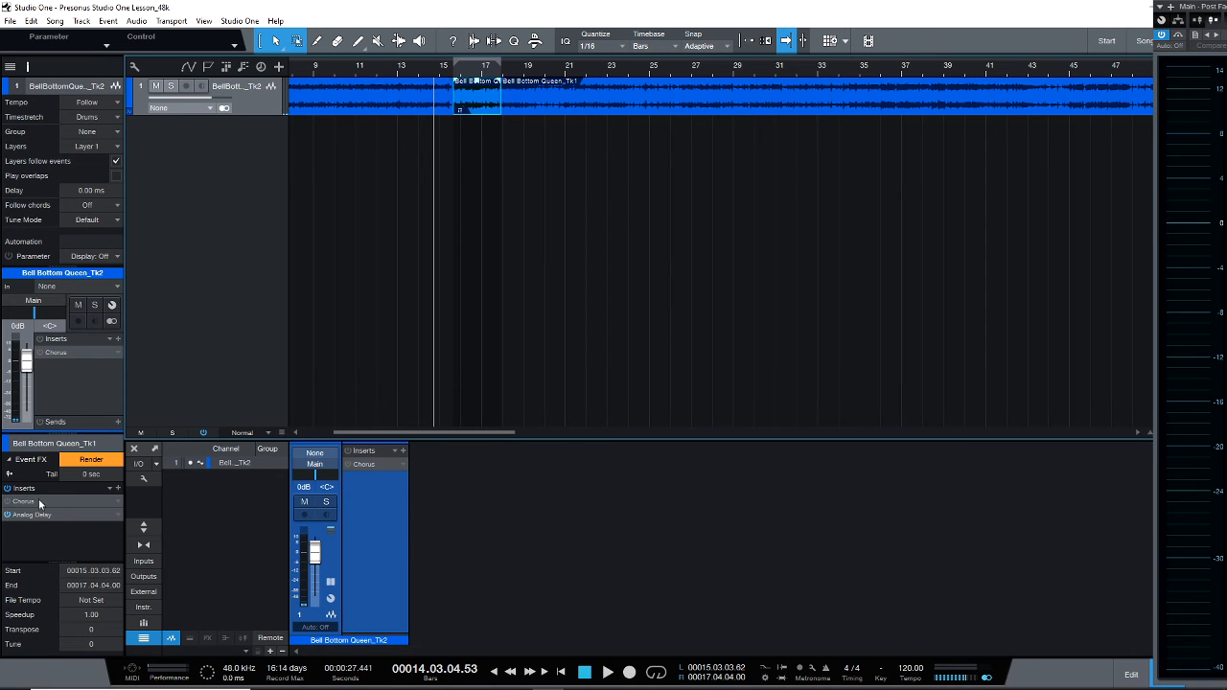
key("space")
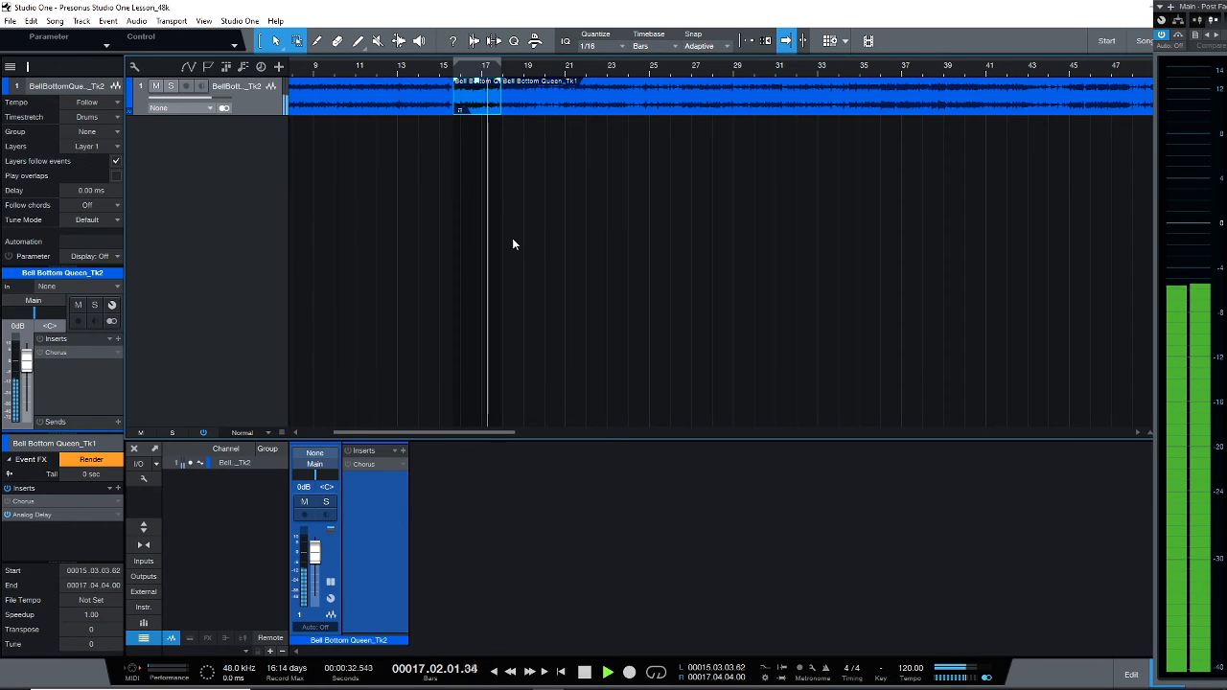
key("space")
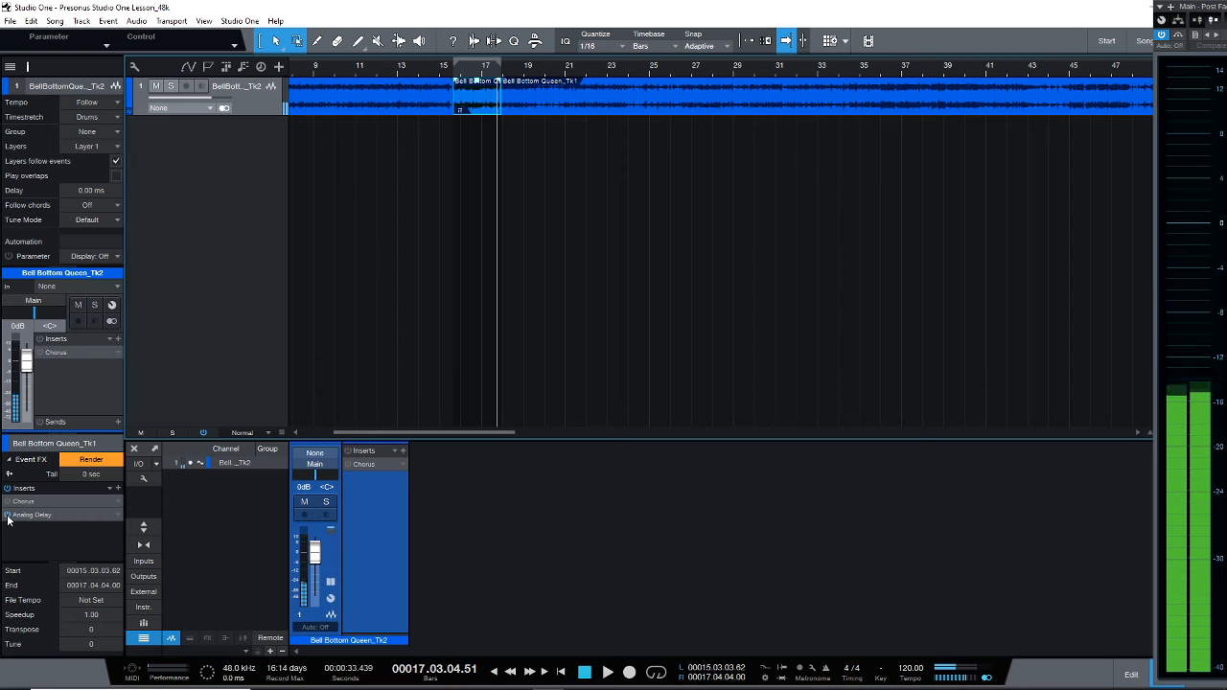
Bypass the event Analog Delay as well, render the segment, and play it from about bar 15
left_click(92, 461)
left_click(446, 72)
key("space")
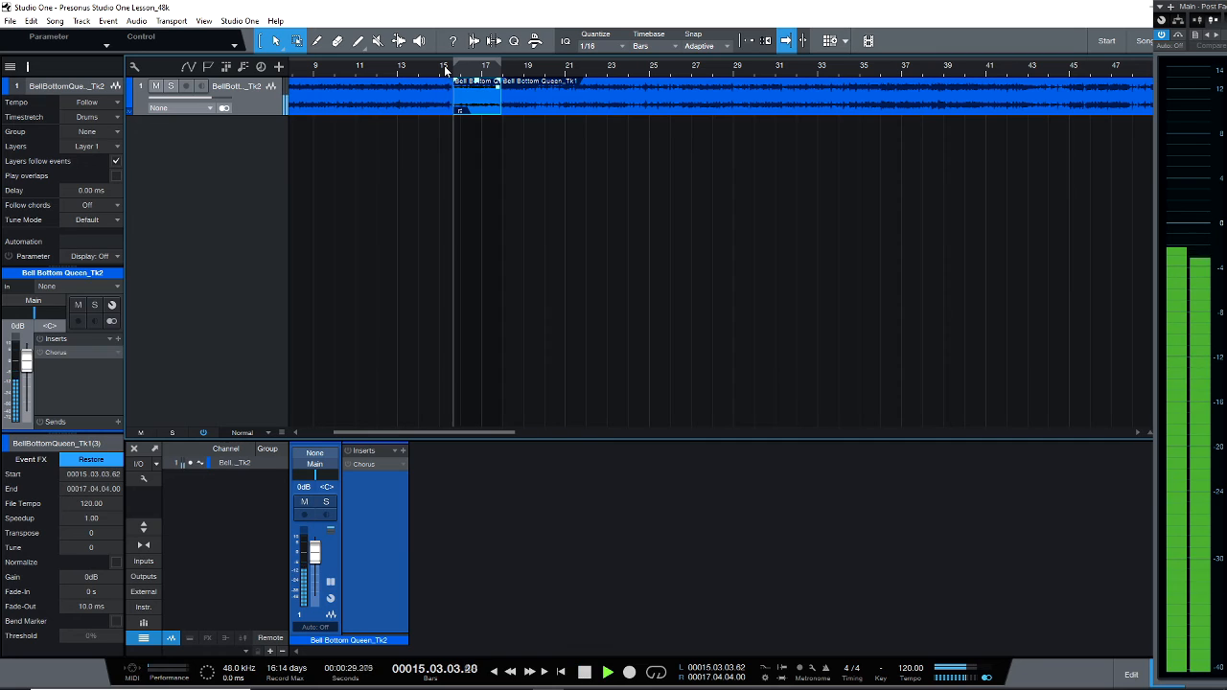
key("space")
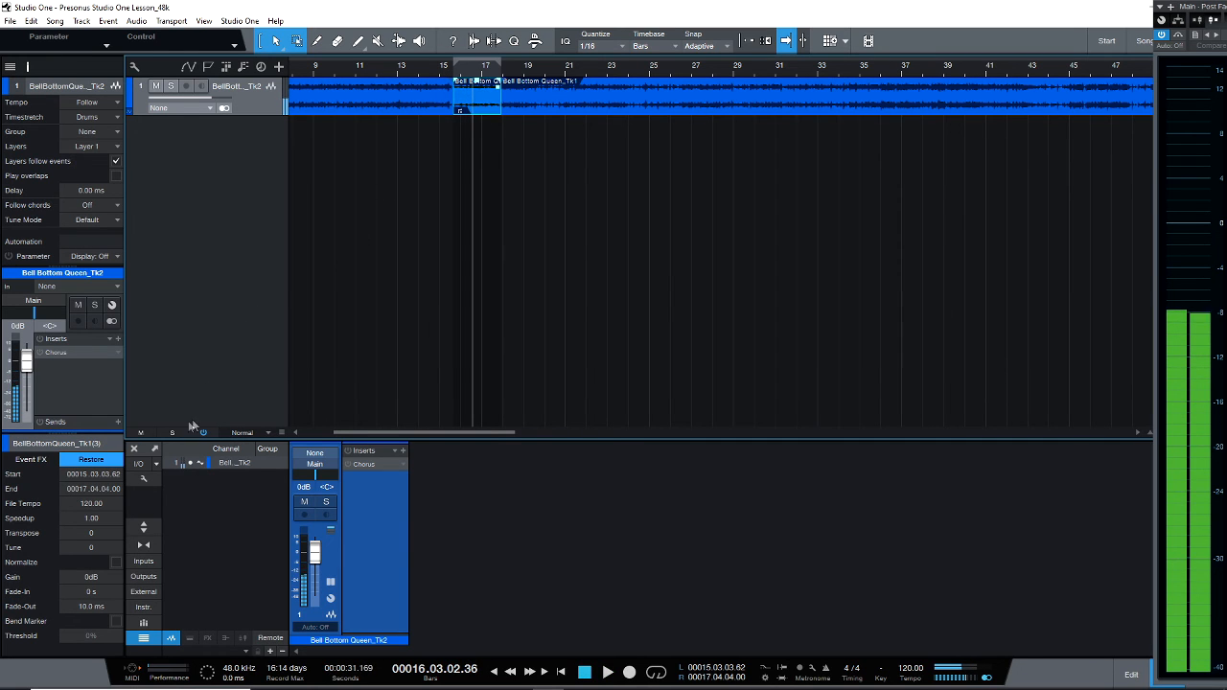
Restore the segment to its unrendered state, shrink its inserts list, and play it with both event effects bypassed
left_click(98, 460)
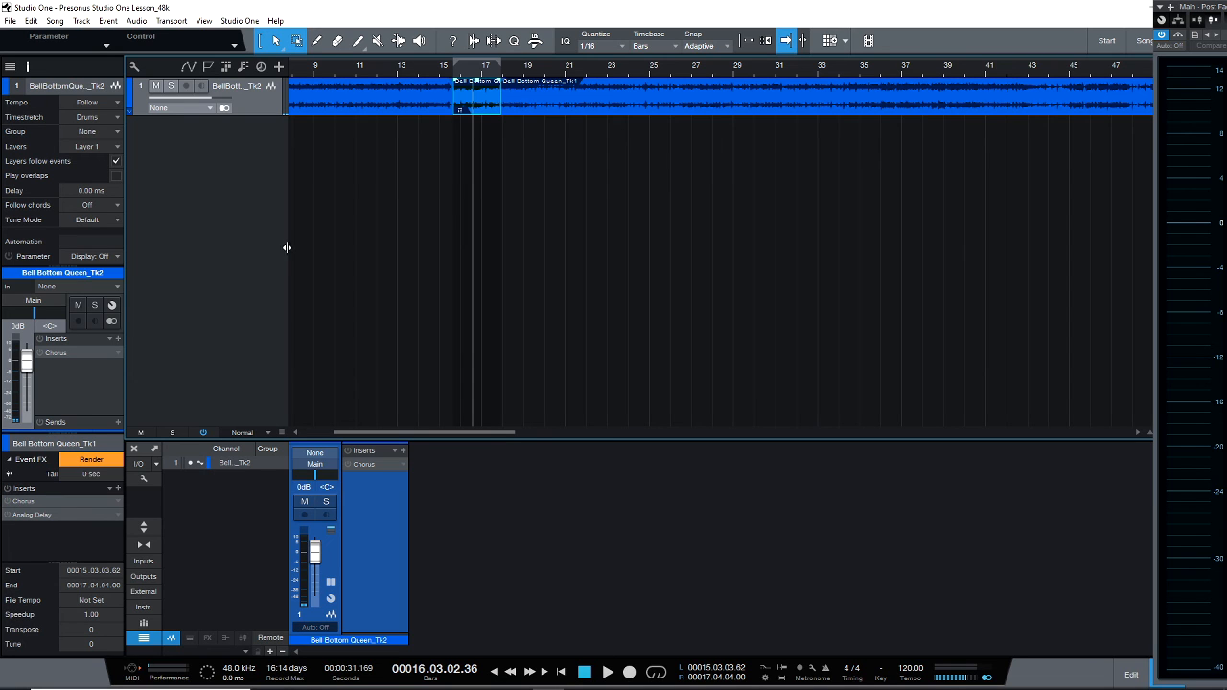
left_click_drag(75, 560, 71, 527)
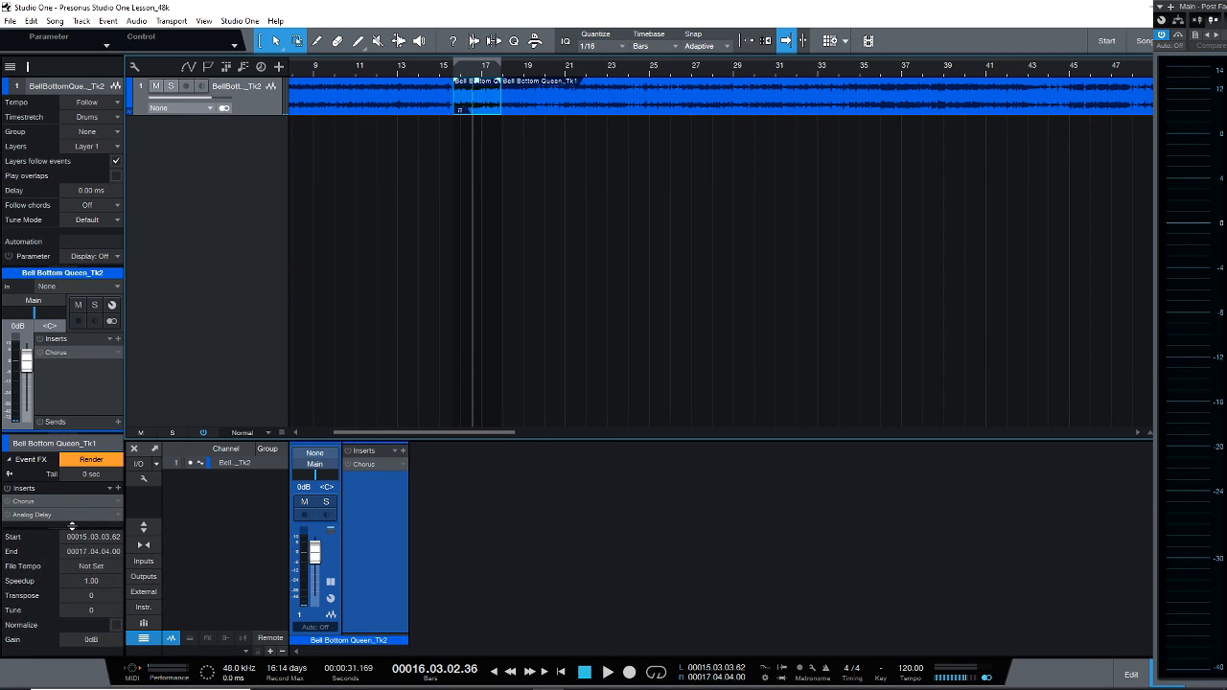
left_click(430, 69)
key("space")
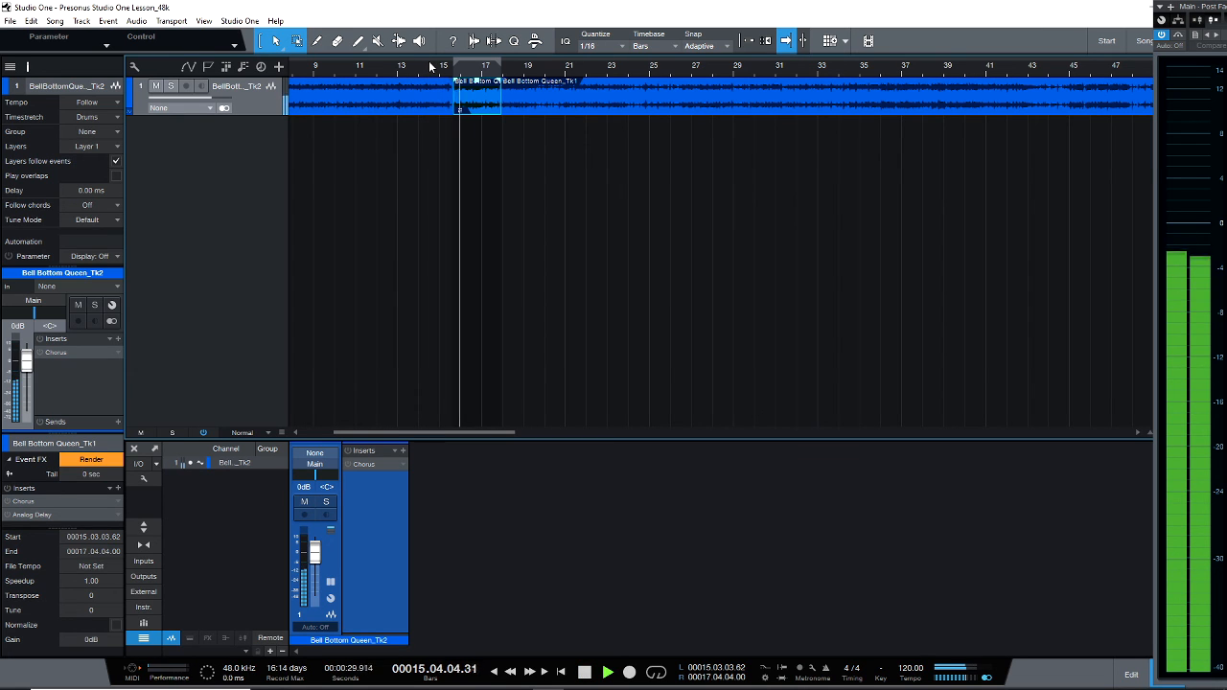
key("space")
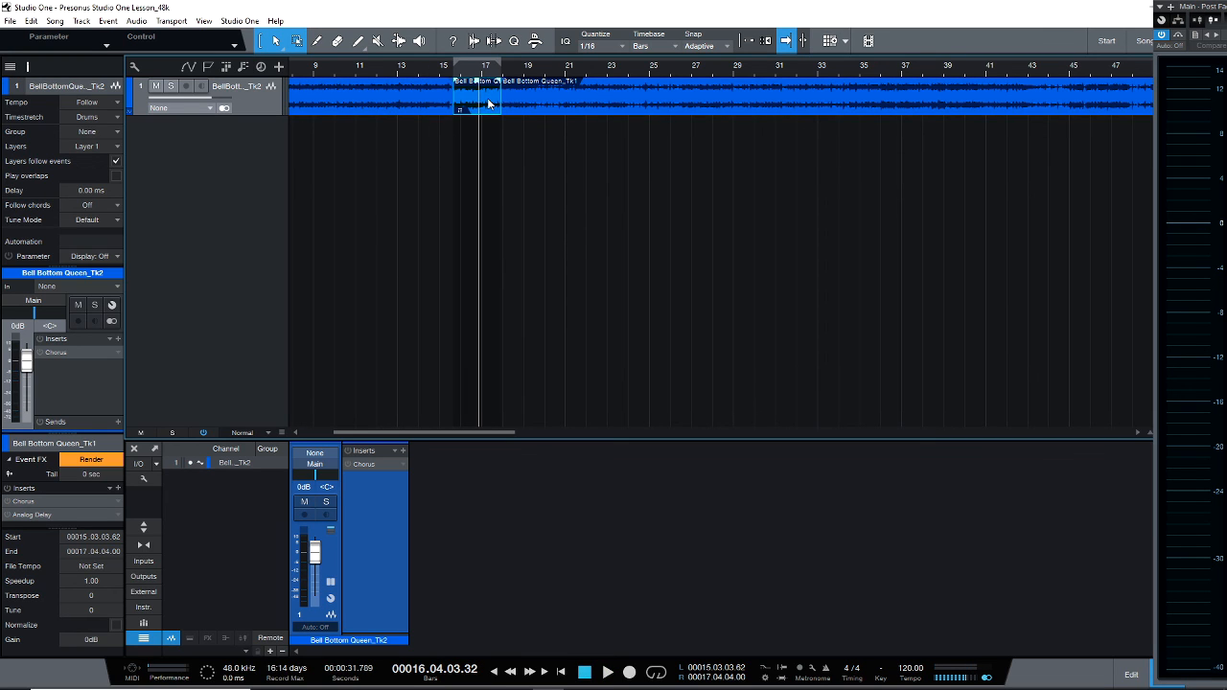
Select the audio events before and after the split segment on the track
left_click(551, 96)
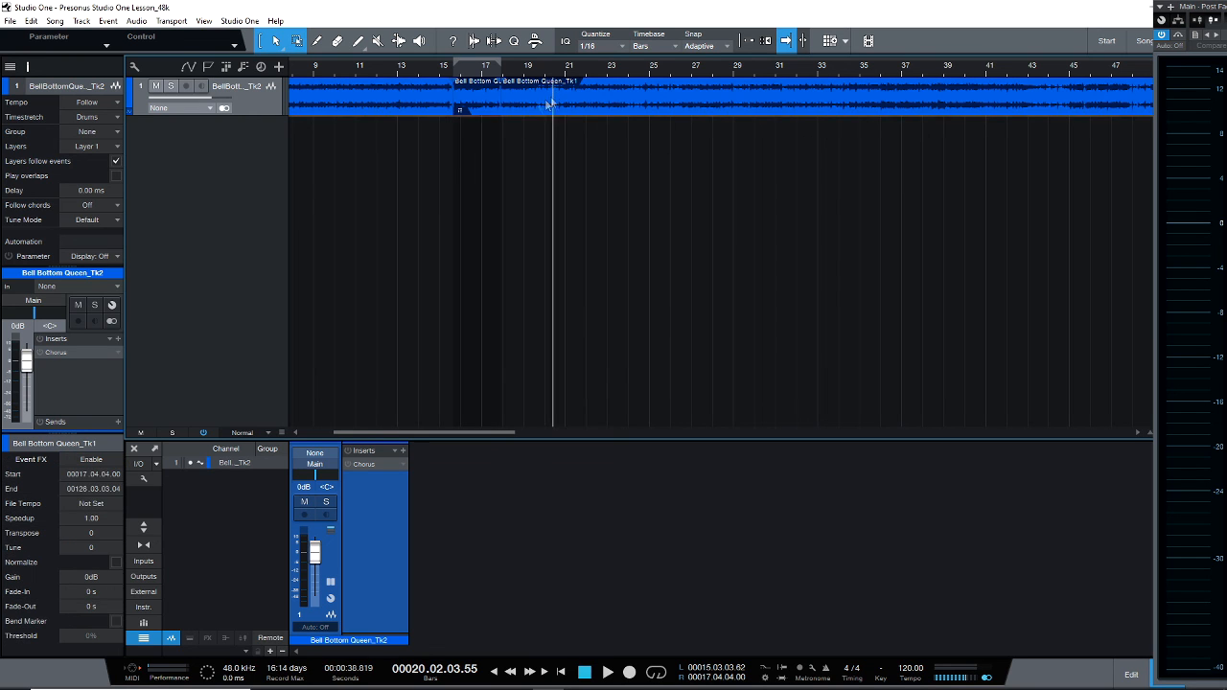
left_click(558, 106)
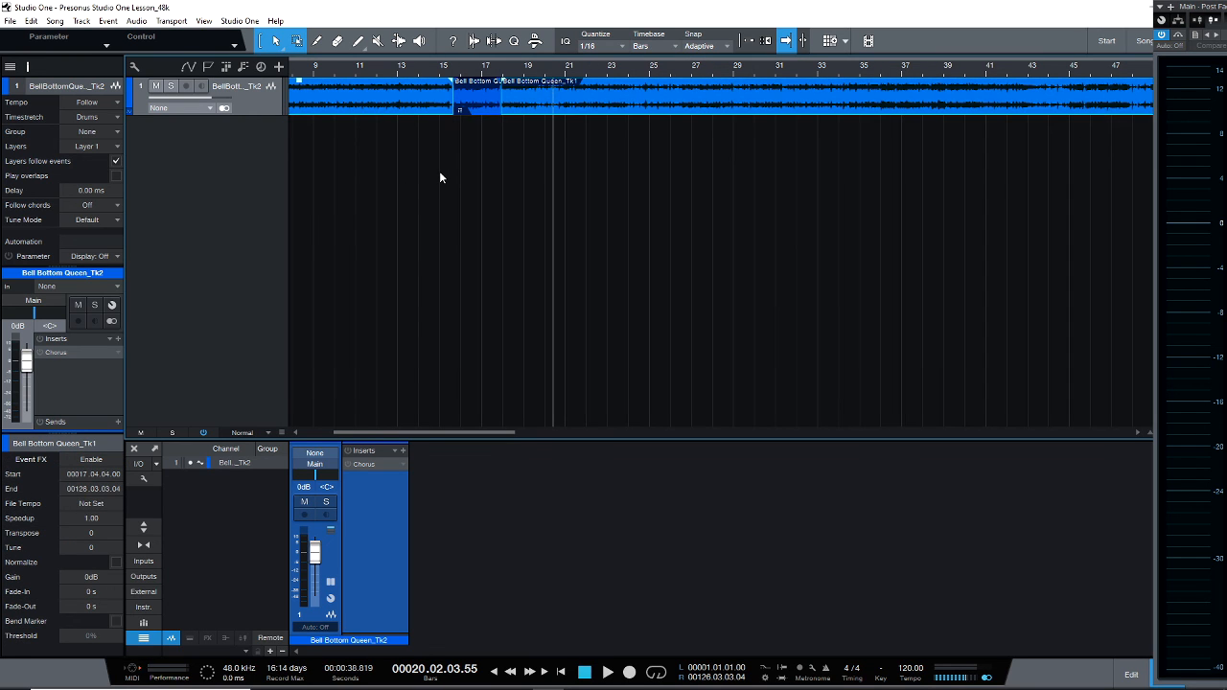